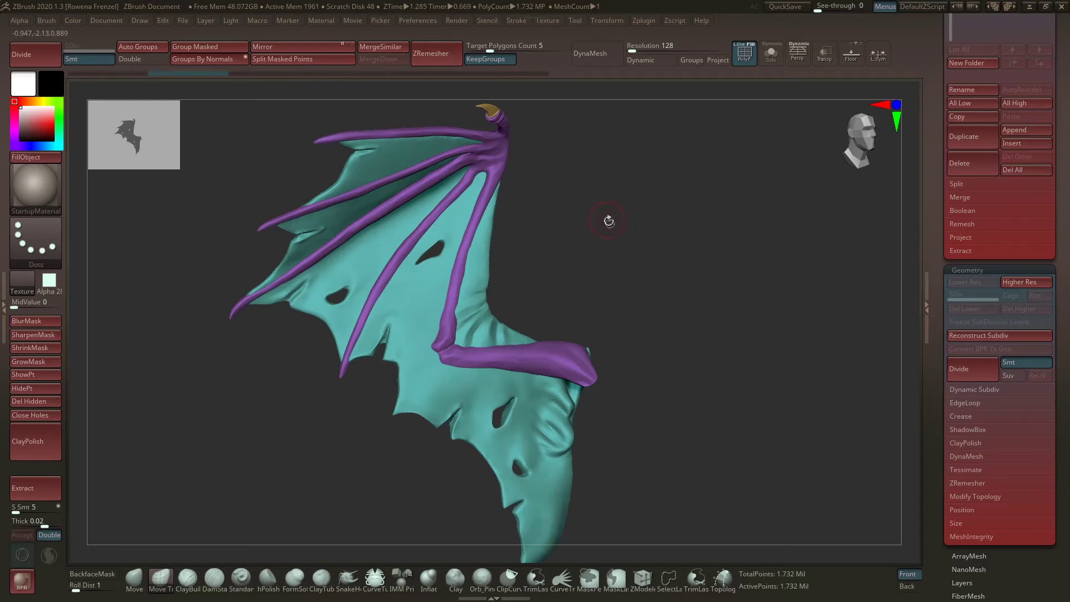
- Open the DynaMesh settings under Geometry and set the DynaMesh resolution to 288
scroll(1067, 170, up, 5)
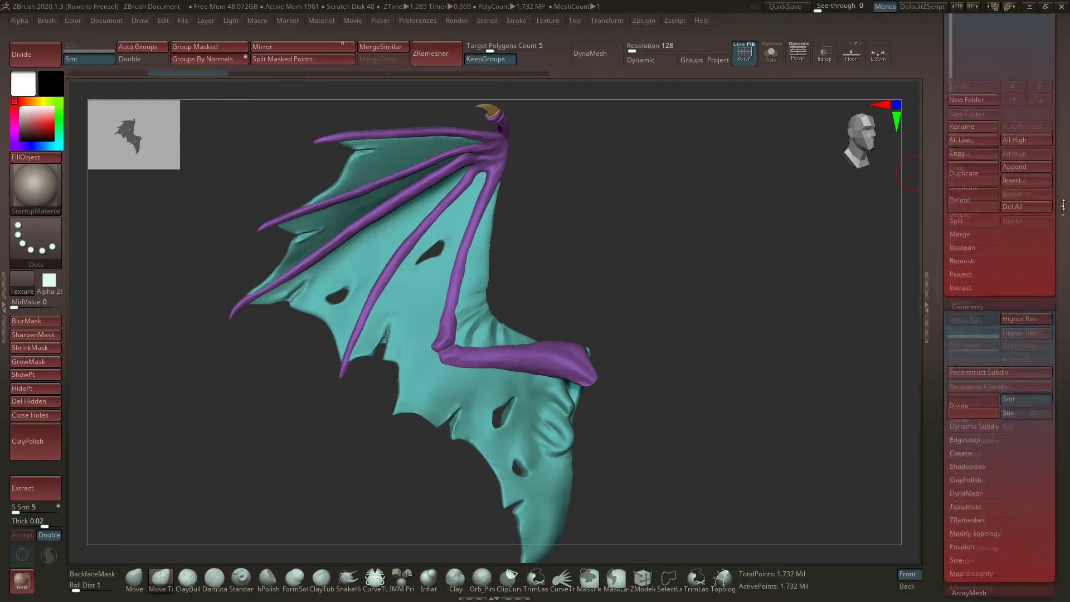
drag(669, 243, 589, 296)
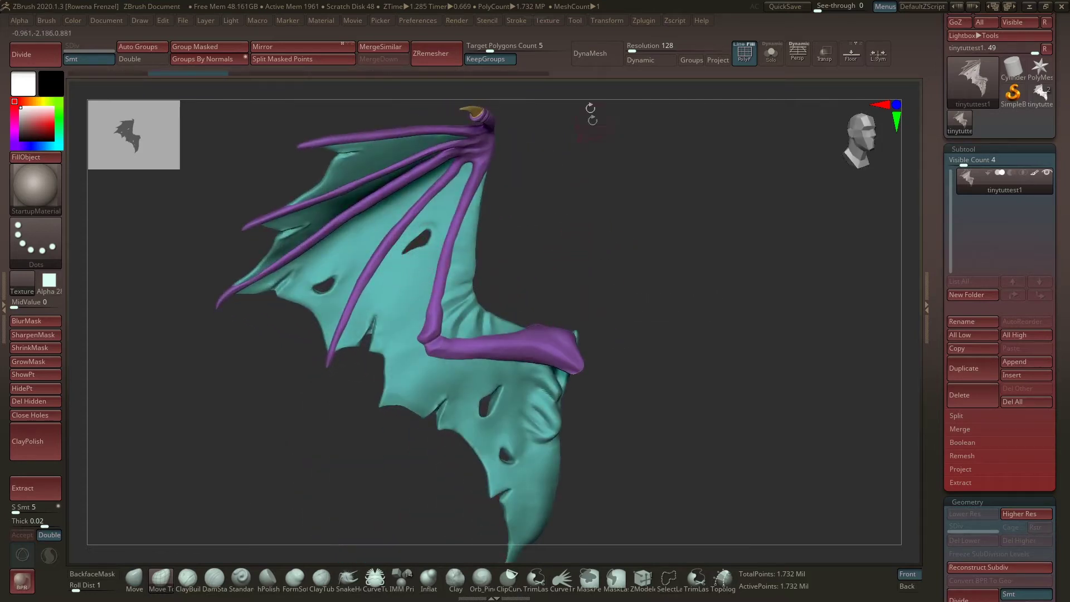
mouse_move(562, 170)
mouse_down()
mouse_move(554, 179)
mouse_move(569, 163)
mouse_up()
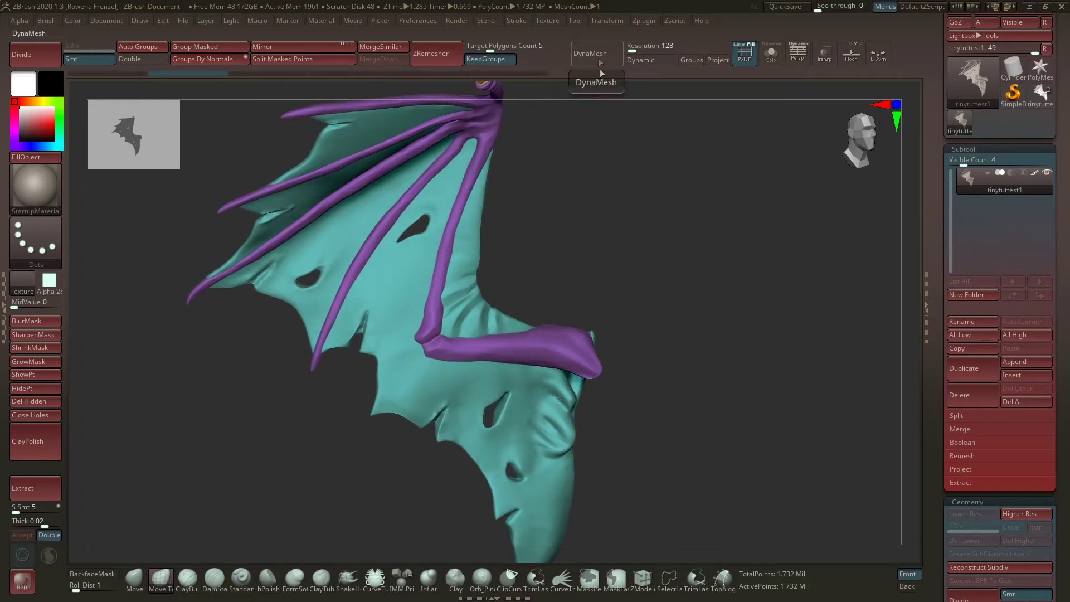
scroll(1022, 352, down, 5)
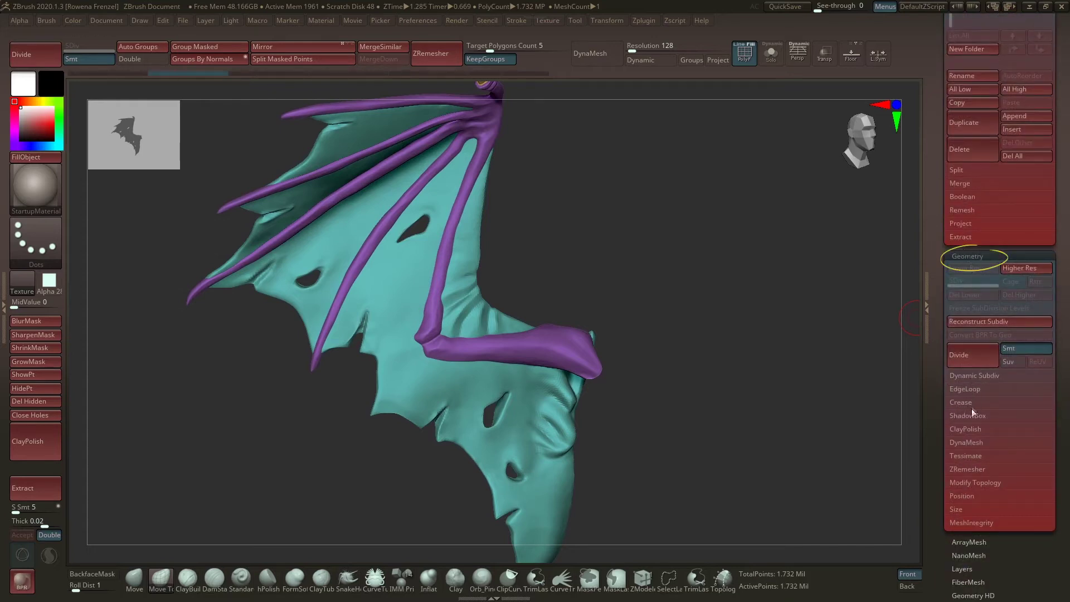
click(965, 442)
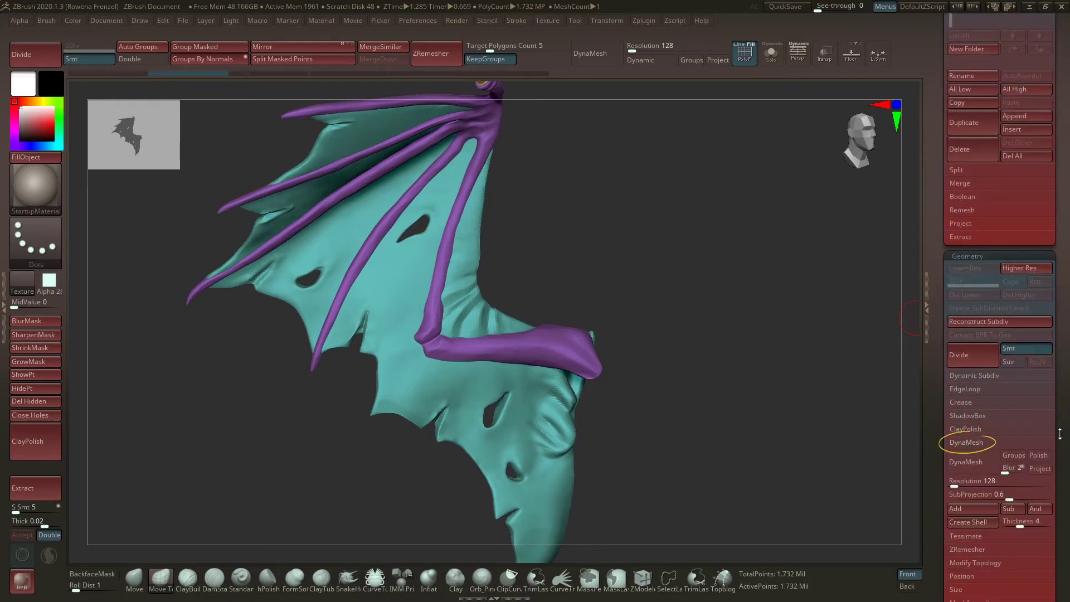
drag(1062, 438, 1066, 350)
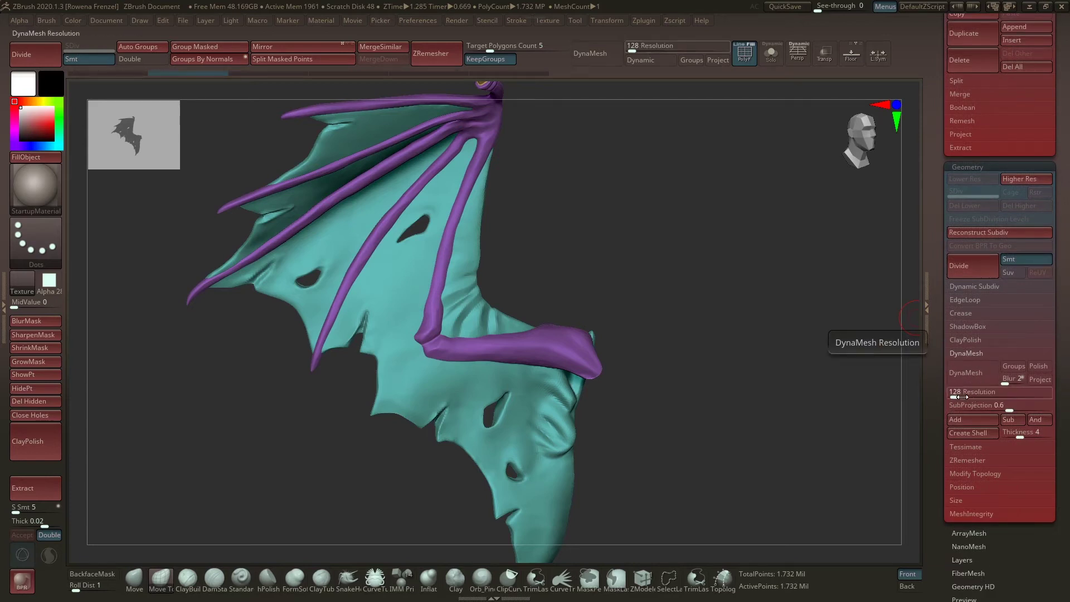
drag(959, 397, 956, 398)
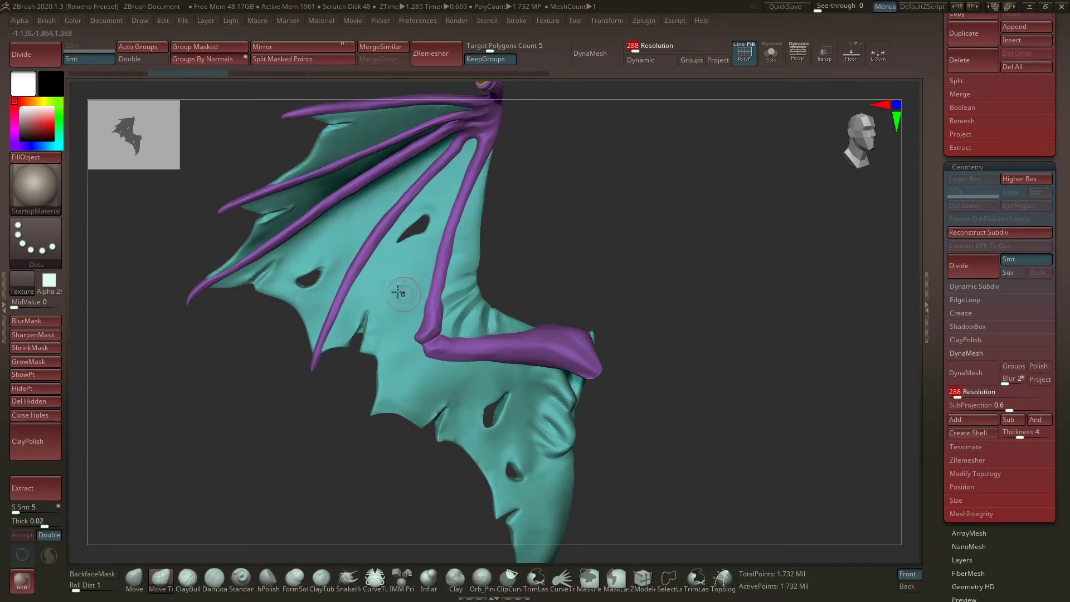
- Enable the Groups option and apply DynaMesh to the wing so its polygroups are kept as separate parts
drag(535, 246, 576, 246)
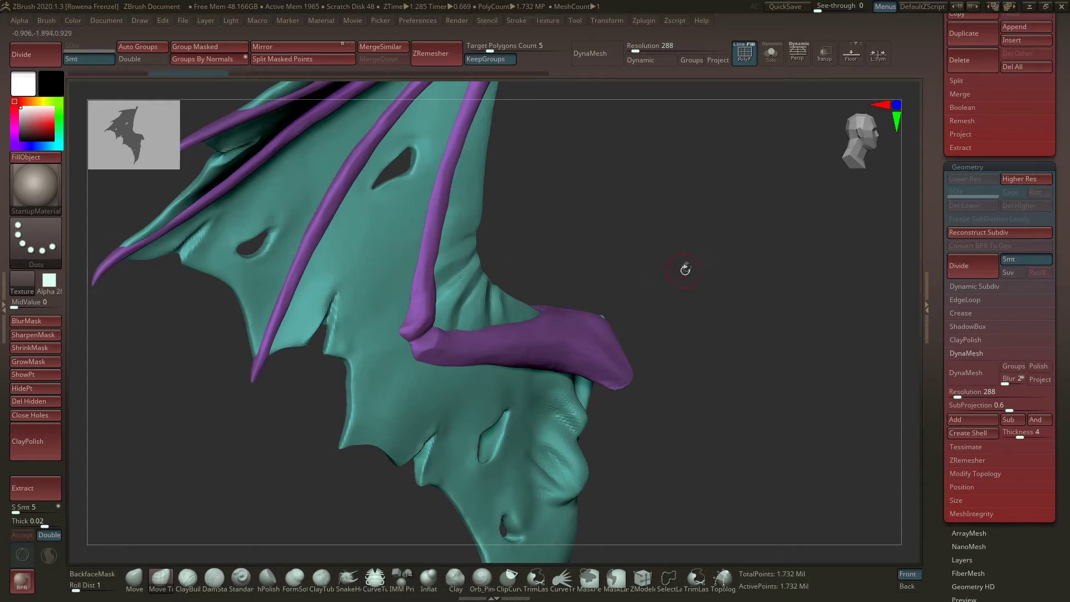
alt+drag(646, 242, 617, 242)
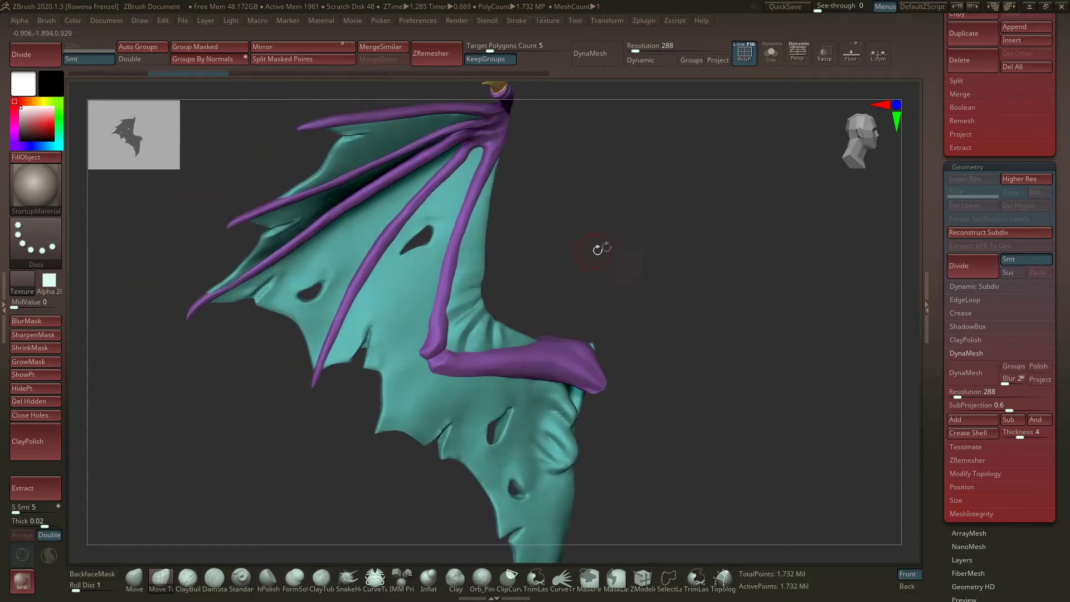
right_drag(598, 249, 536, 247)
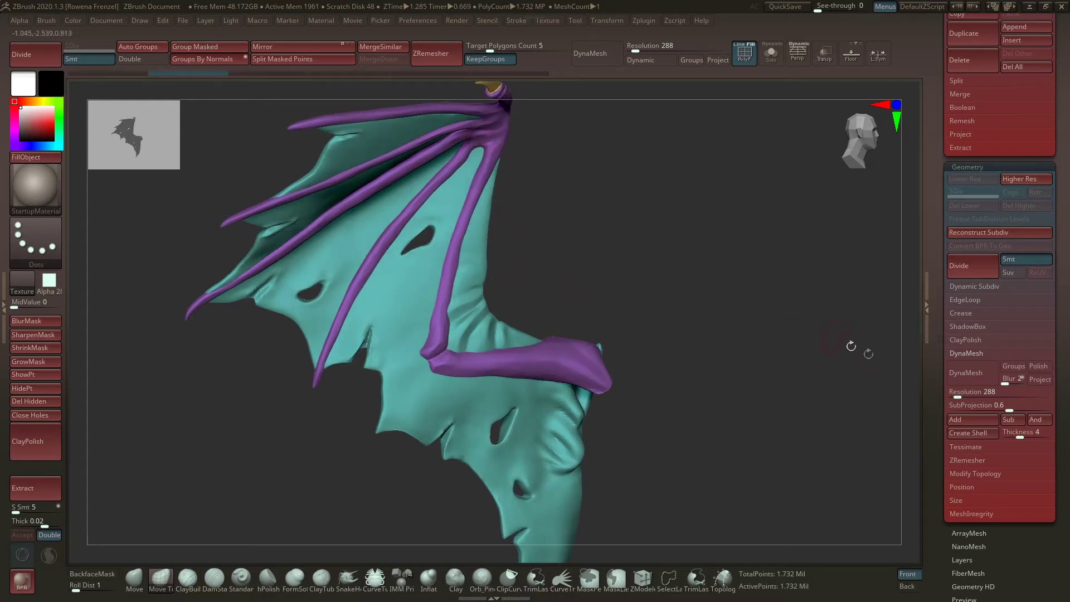
click(1021, 369)
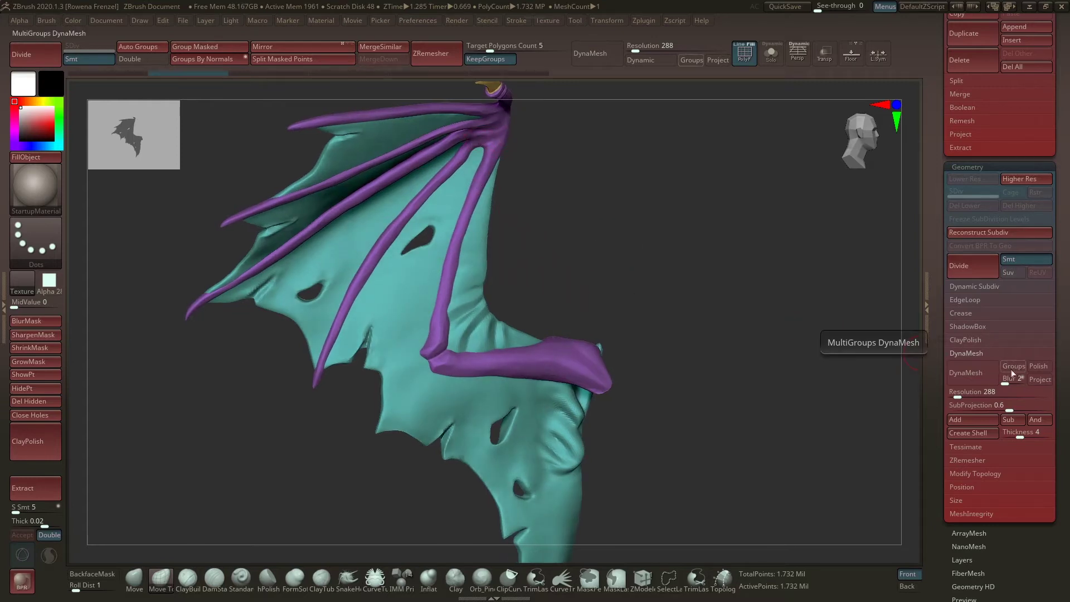
click(1015, 368)
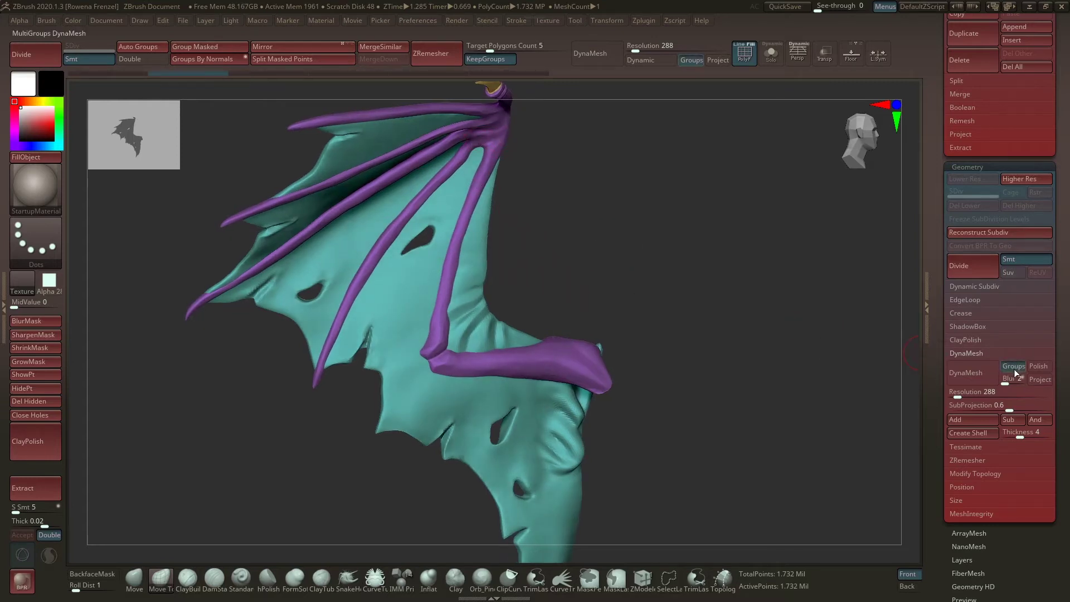
click(965, 383)
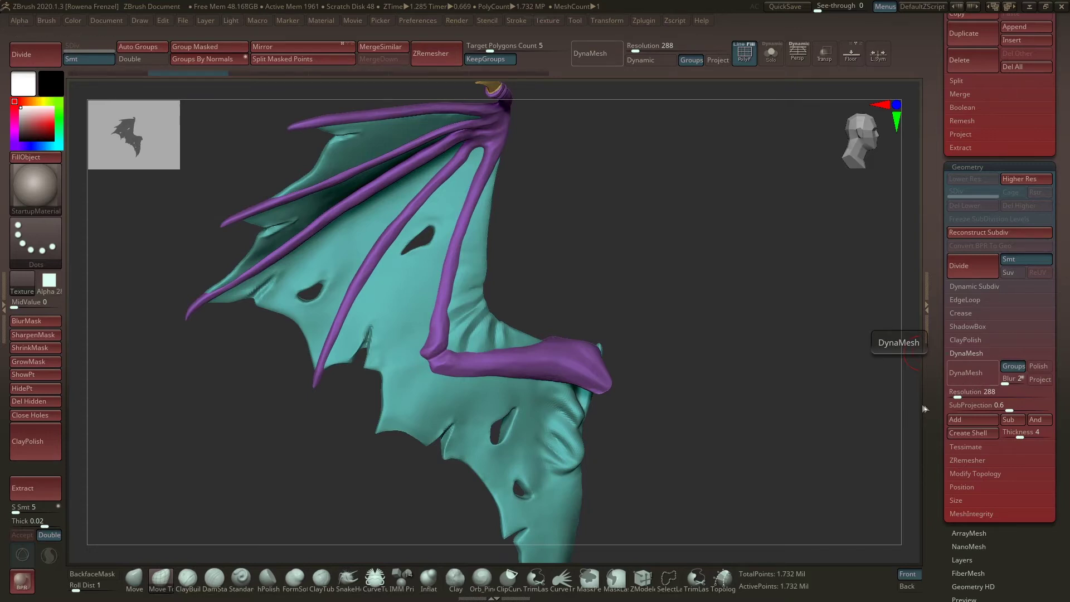
- Insert a subtractive IMM Primitives cylinder on the wing membrane just below the elbow joint
mouse_move(620, 245)
mouse_down()
mouse_move(613, 232)
mouse_move(701, 236)
mouse_move(624, 236)
mouse_move(610, 222)
mouse_move(630, 237)
mouse_up()
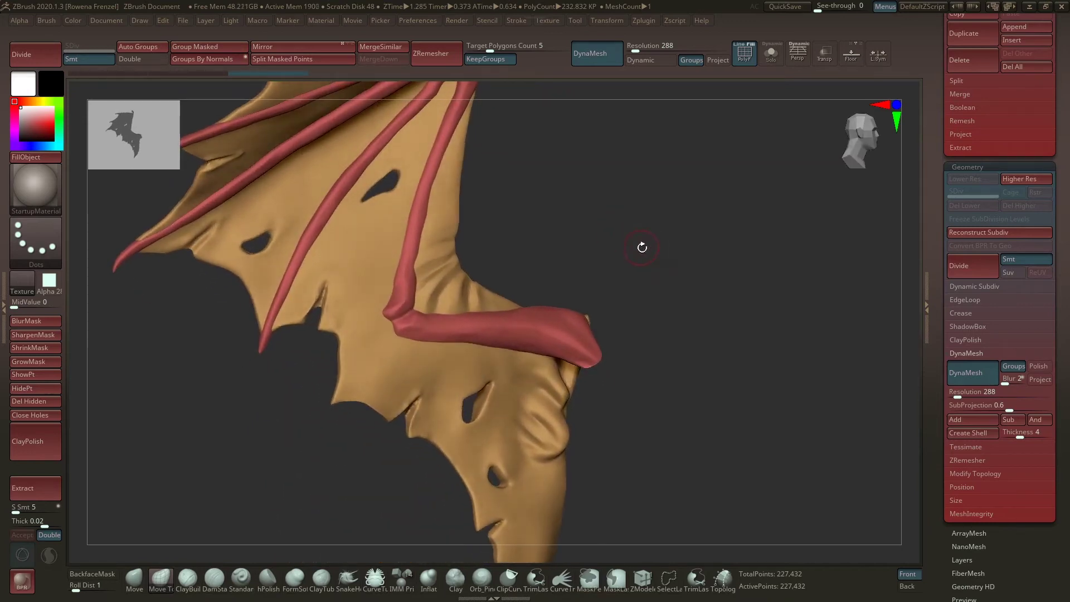
drag(599, 230, 569, 251)
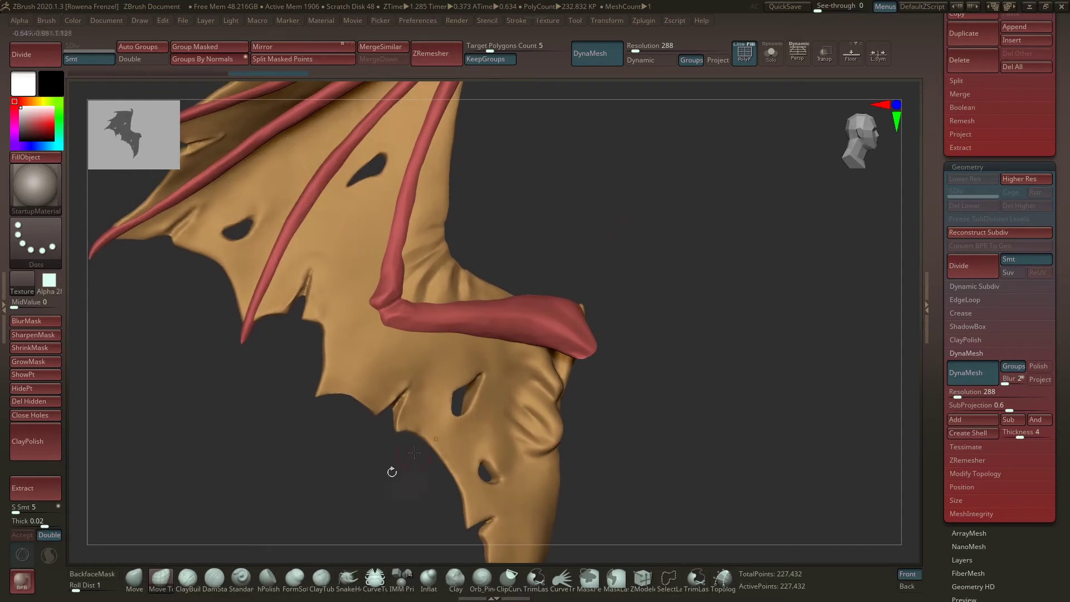
click(403, 578)
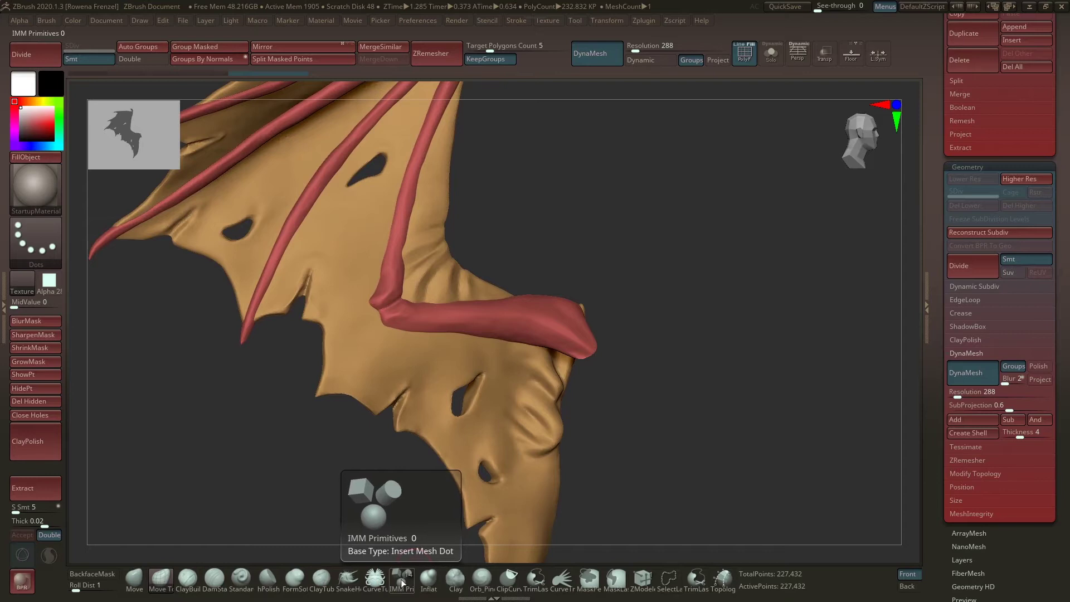
click(403, 585)
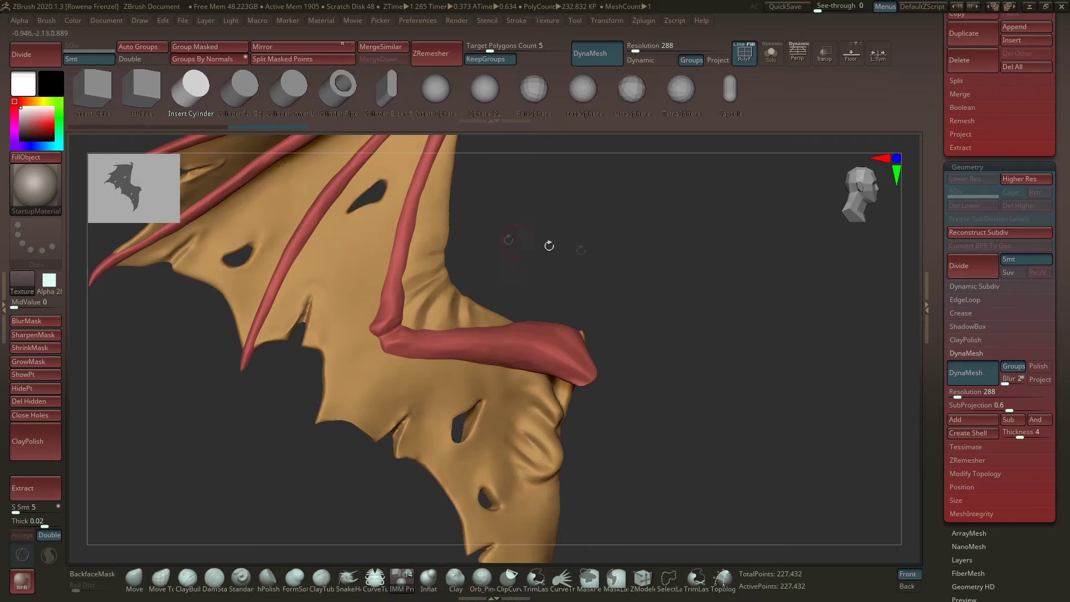
drag(547, 243, 546, 286)
key(alt)
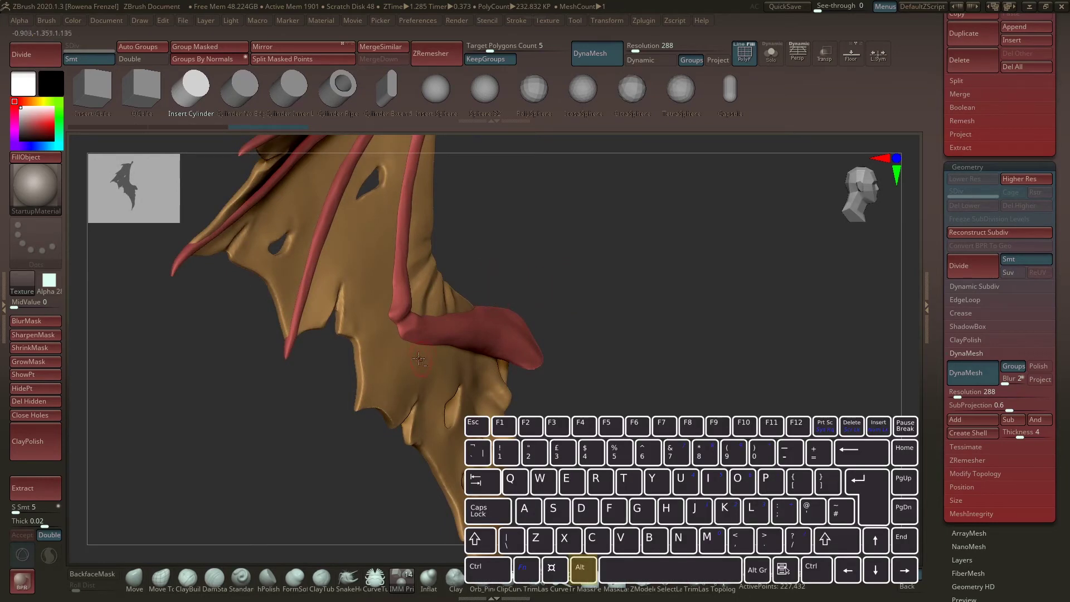
alt+drag(409, 359, 409, 359)
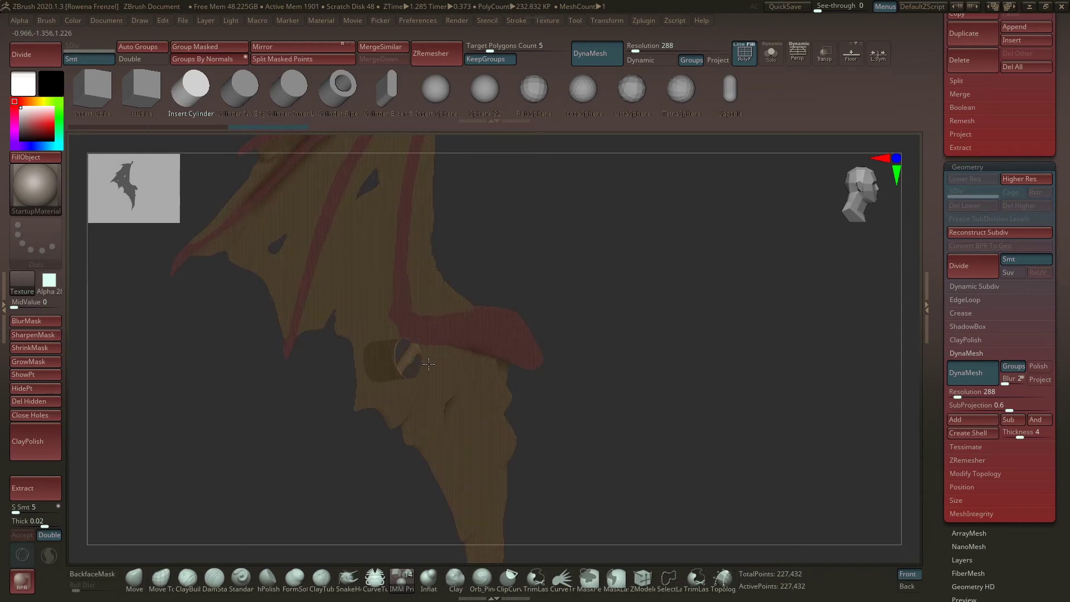
- Move the inserted cylinder along its own axis so that it passes completely through the wing membrane
drag(496, 300, 537, 353)
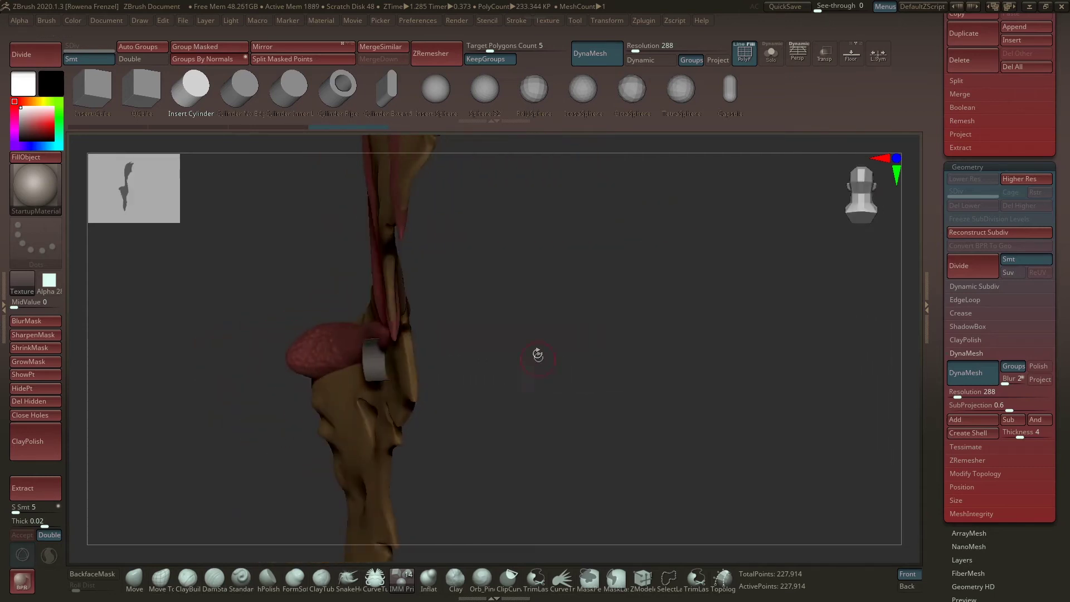
key(w)
drag(346, 363, 421, 364)
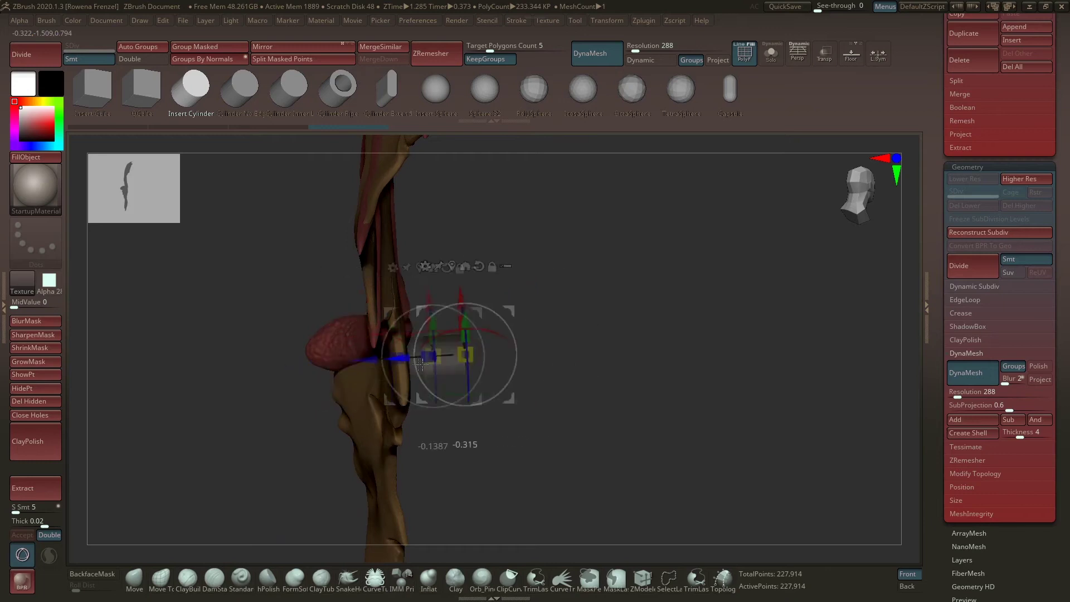
mouse_move(352, 367)
mouse_down()
mouse_move(375, 364)
mouse_move(362, 362)
mouse_up()
drag(514, 301, 517, 245)
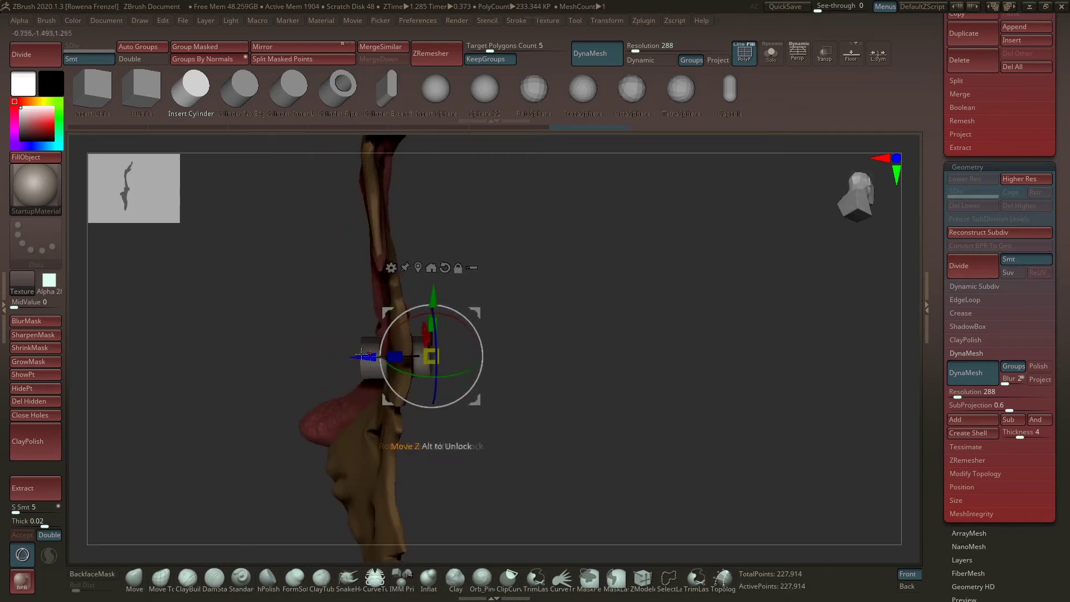
drag(514, 314, 491, 327)
drag(538, 264, 605, 256)
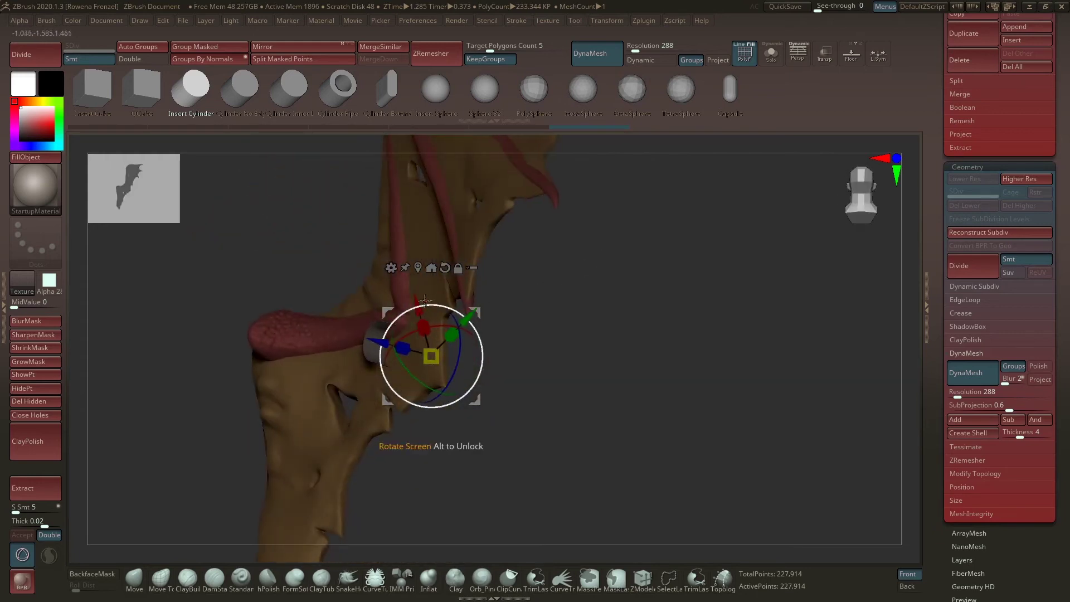
drag(440, 317, 411, 350)
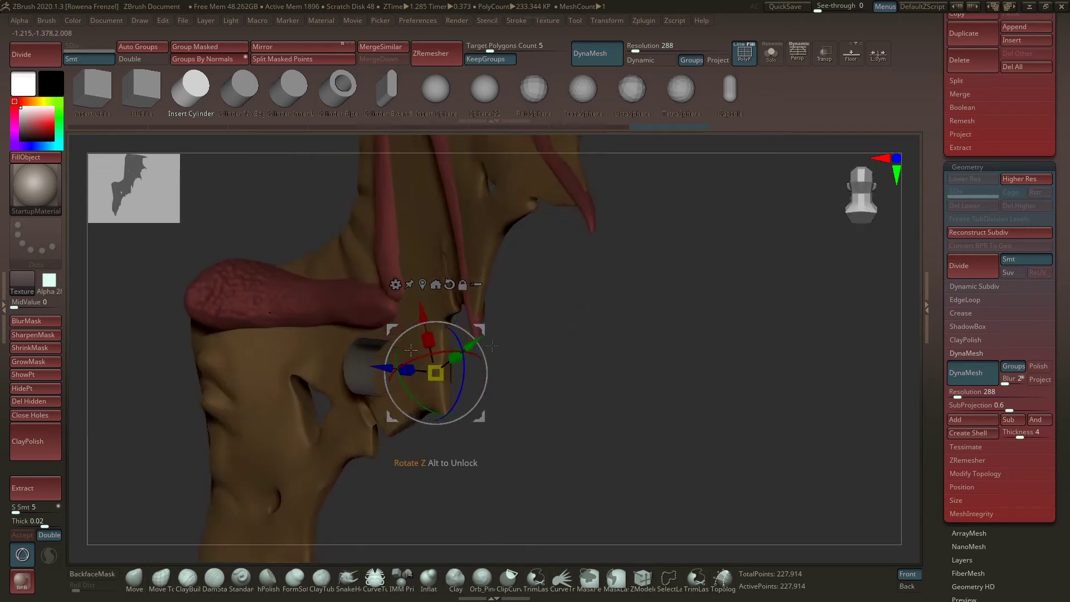
- Turn on double-sided display in Display Properties to show the inserted cylinder's faces
scroll(1037, 290, down, 10)
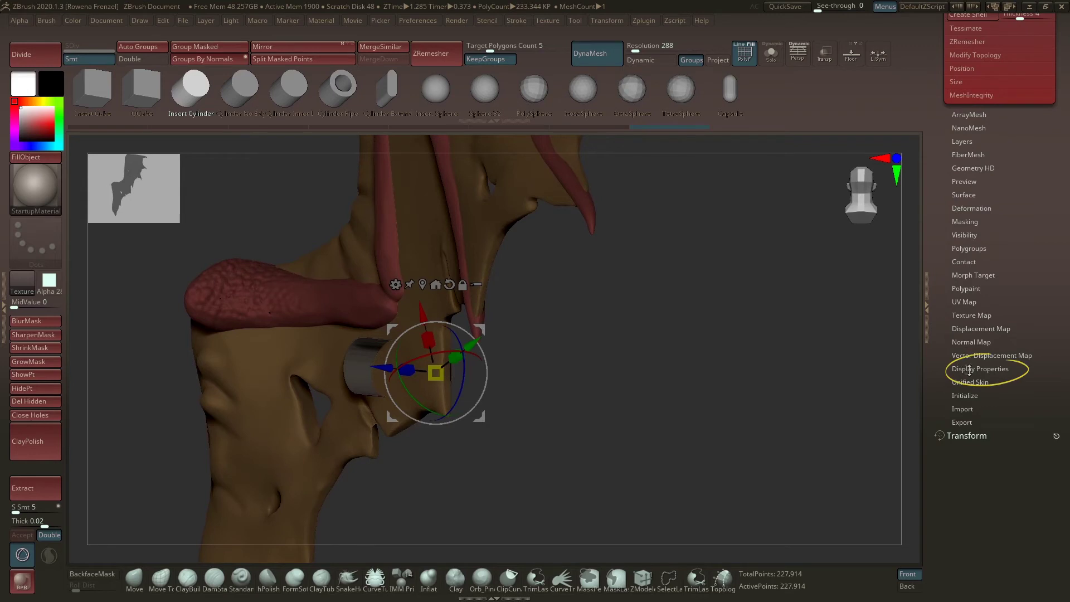
click(991, 369)
click(960, 408)
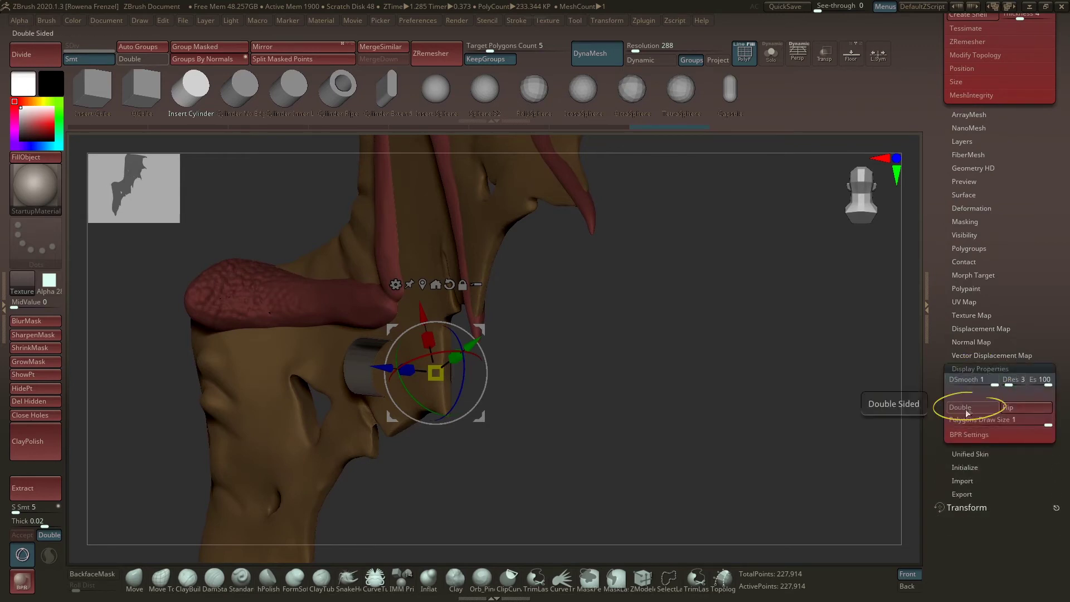
mouse_move(615, 351)
mouse_down()
mouse_move(641, 351)
mouse_move(534, 376)
mouse_move(653, 350)
mouse_move(585, 365)
mouse_up()
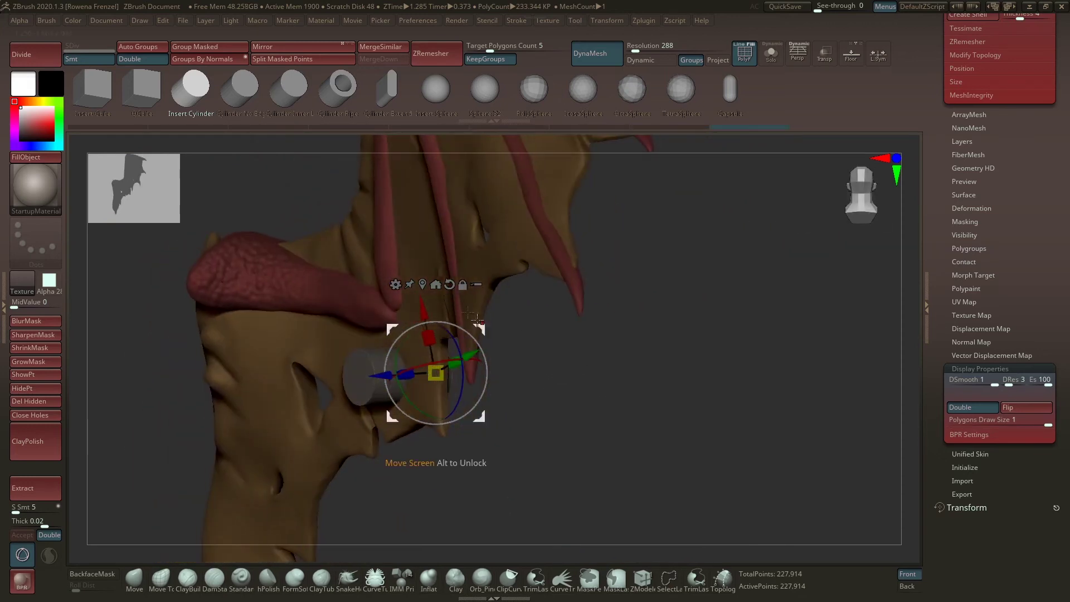
- Inspect the cylinder's placement through the membrane and turn double-sided display off
drag(423, 308, 422, 303)
drag(591, 340, 524, 329)
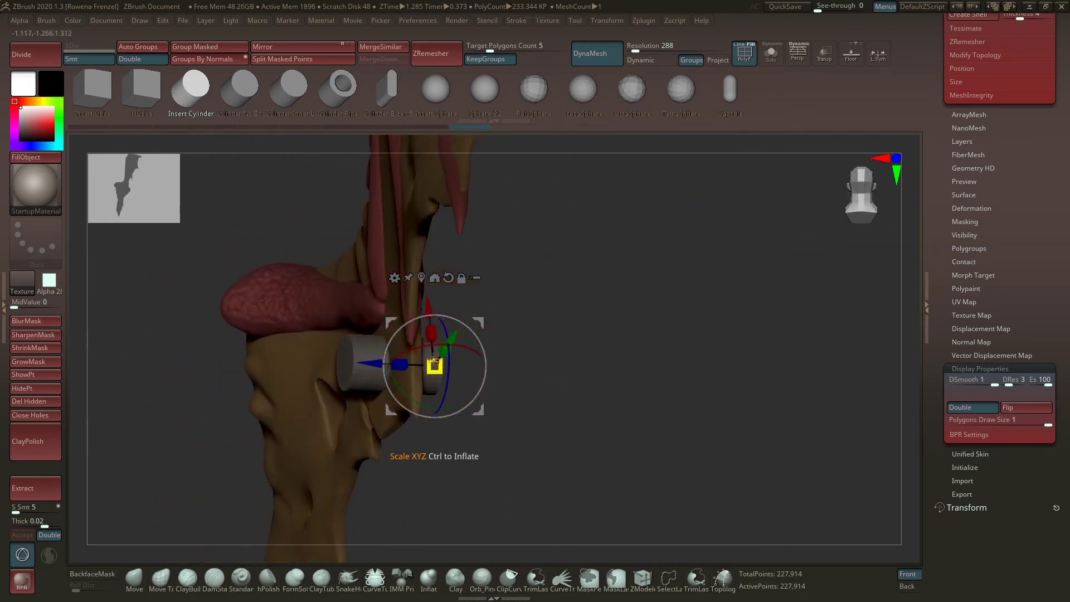
drag(434, 368, 433, 363)
mouse_move(550, 310)
mouse_down()
mouse_move(511, 282)
mouse_move(490, 306)
mouse_move(507, 332)
mouse_move(684, 305)
mouse_up()
click(973, 407)
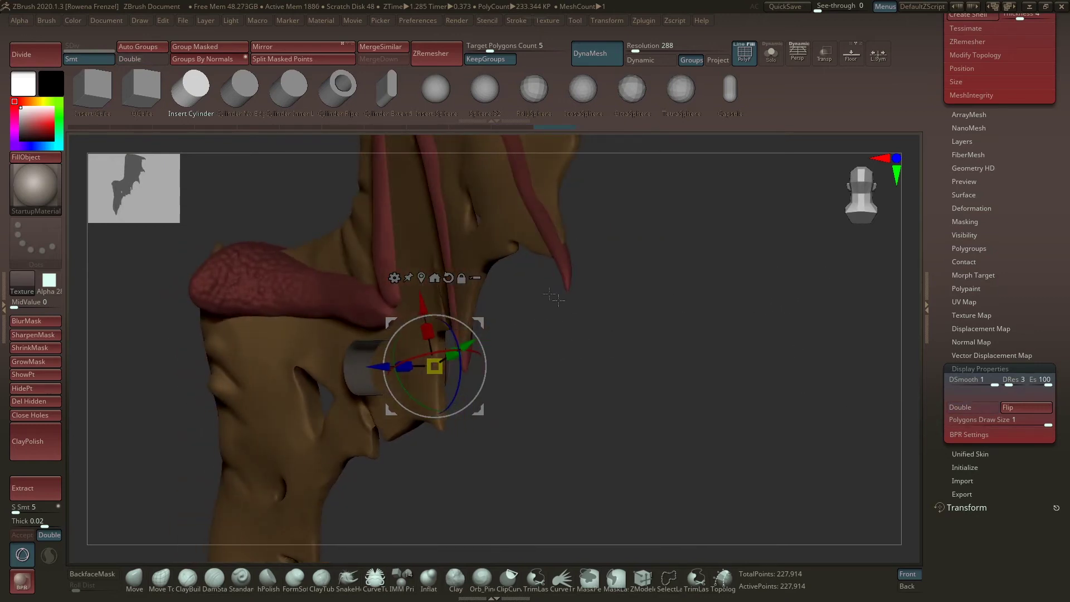
- Clear the mask and update the DynaMesh to subtract the cylinder from the wing membrane
drag(631, 348, 553, 284)
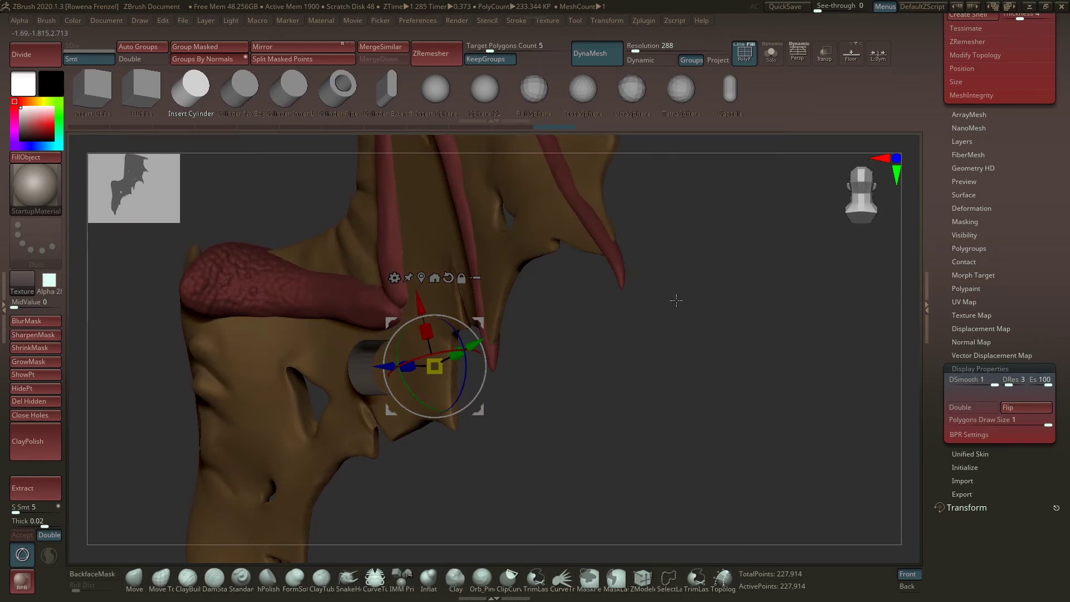
key(ctrl)
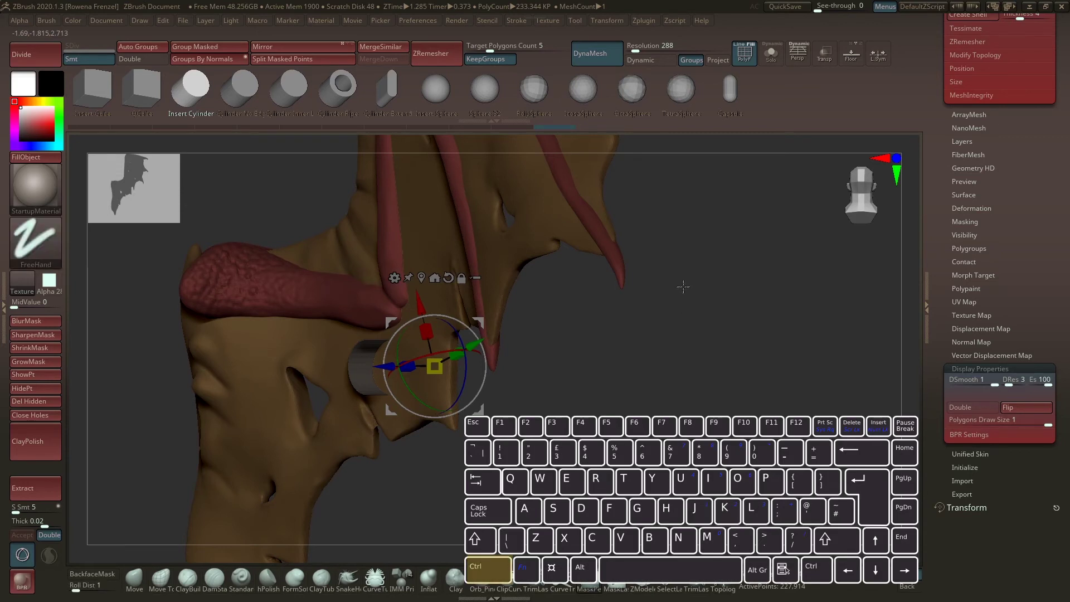
ctrl+drag(686, 249, 704, 343)
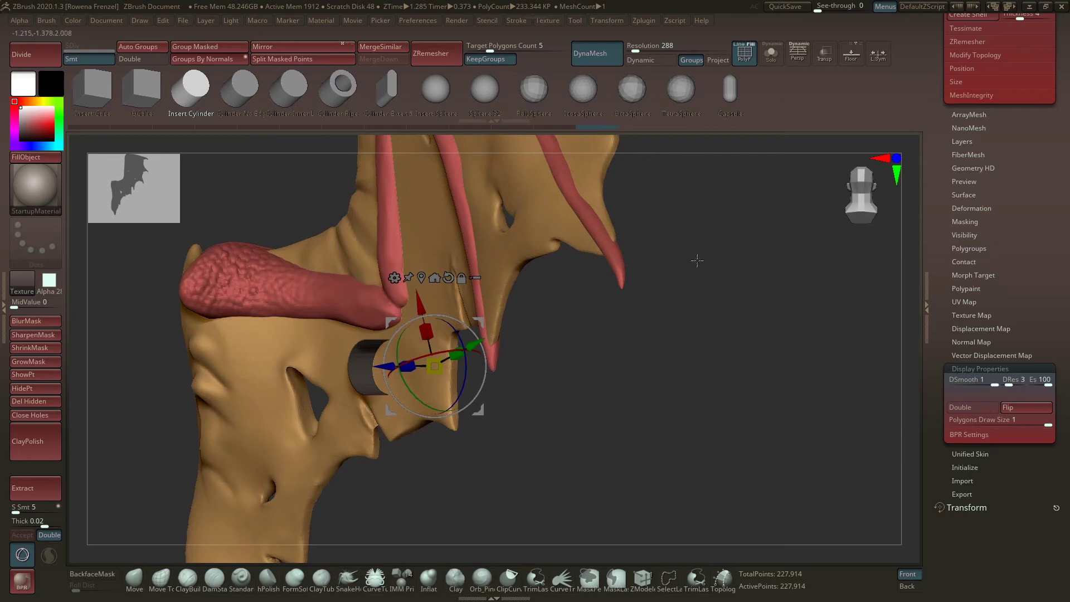
key(ctrl)
ctrl+drag(695, 238, 693, 355)
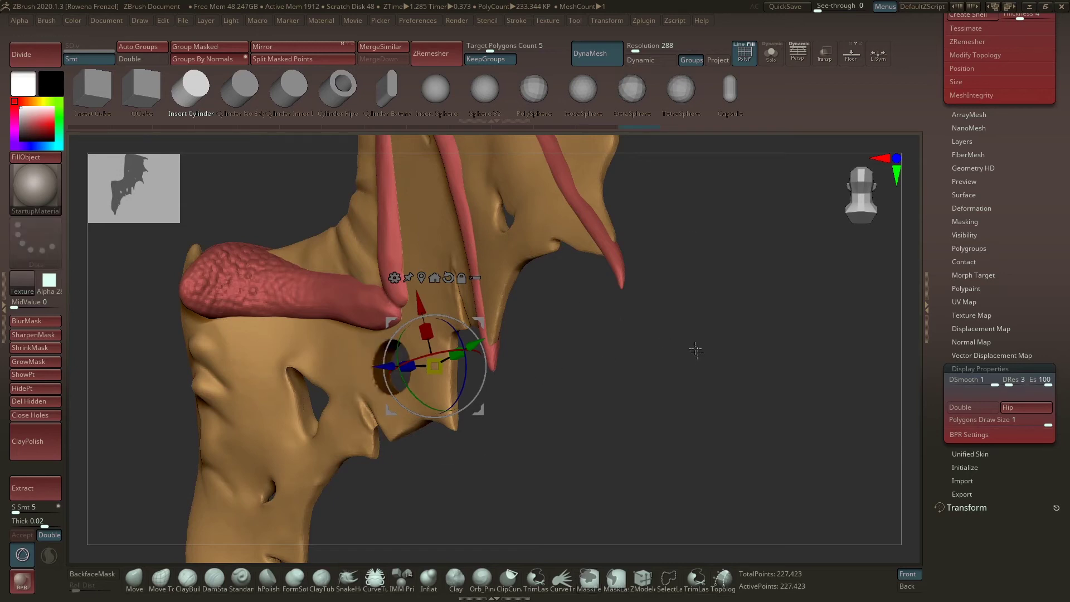
- Leave the gizmo and smooth the rim of the new round hole in the wing membrane
mouse_move(625, 325)
mouse_down()
mouse_move(641, 387)
mouse_move(619, 377)
mouse_up()
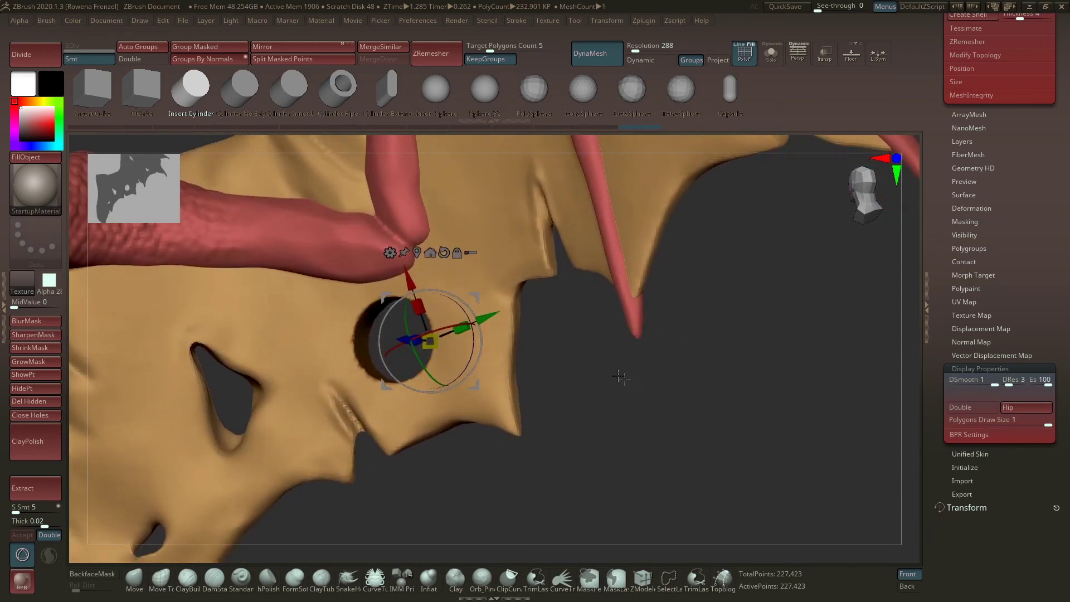
key(q)
key(space)
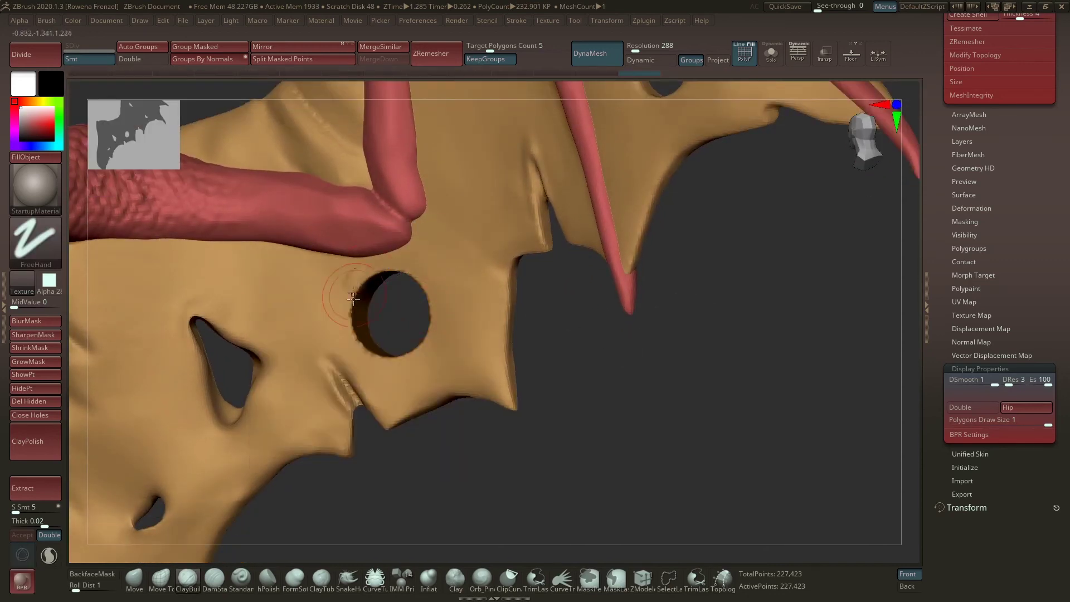
mouse_move(363, 284)
shift+mouse_down()
mouse_move(394, 355)
mouse_move(397, 342)
shift+mouse_up()
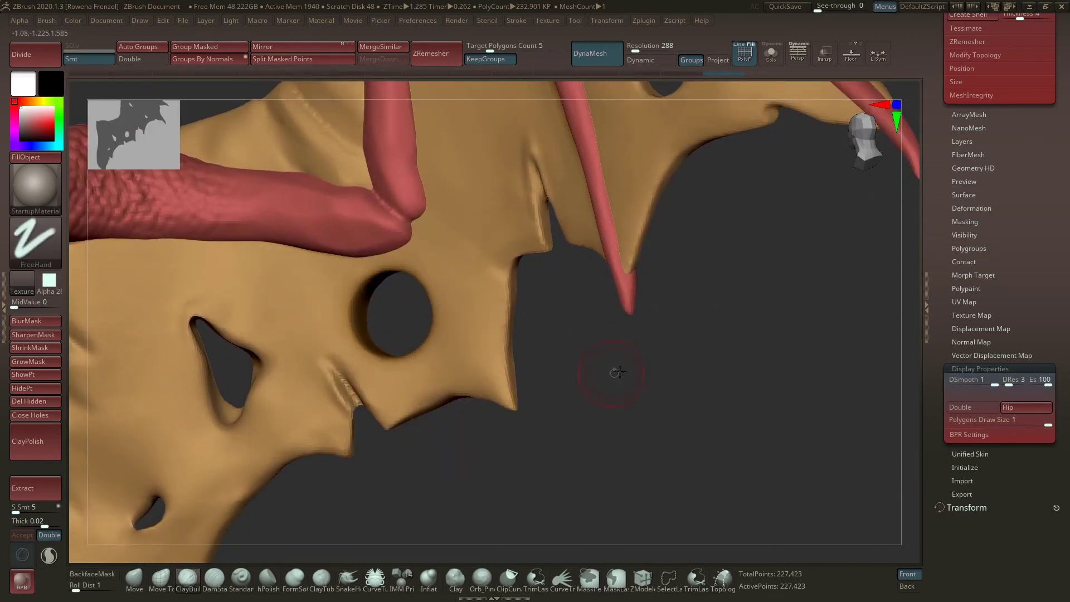
- Reshape the round hole into an elongated horizontal opening with the Move Topological brush
drag(616, 372, 652, 372)
key(b)
key(m)
key(t)
key(space)
mouse_move(368, 299)
mouse_down()
mouse_move(382, 299)
mouse_move(401, 330)
mouse_up()
drag(466, 337, 388, 332)
mouse_move(621, 332)
alt+mouse_down()
mouse_move(595, 353)
mouse_move(560, 349)
mouse_move(609, 334)
mouse_move(585, 352)
mouse_move(612, 351)
alt+mouse_up()
- Insert a subtractive IMM Primitives cylinder in the membrane panel above the elongated hole, between the two bones
key(space)
click(403, 580)
key(space)
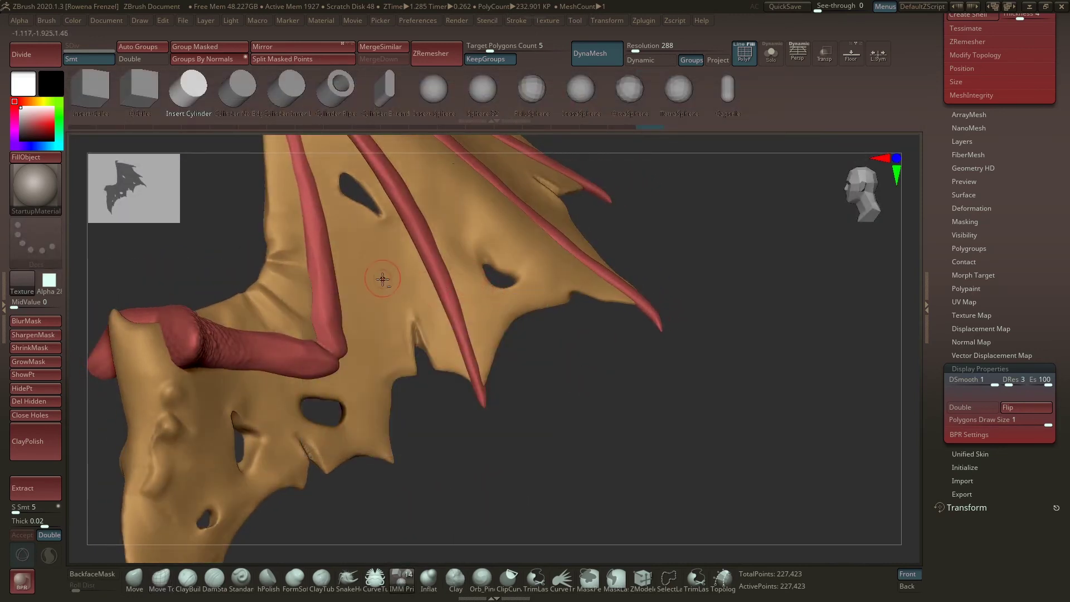
drag(383, 272, 408, 282)
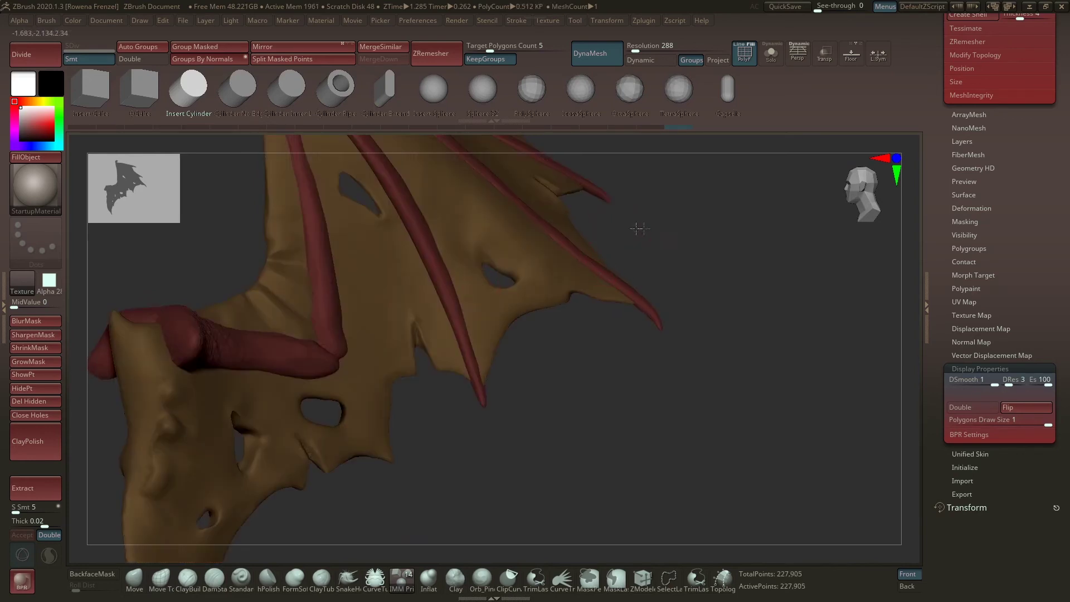
drag(638, 228, 478, 256)
- Scale the cylinder down slightly and shift it along its axis so that it passes completely through the membrane
key(w)
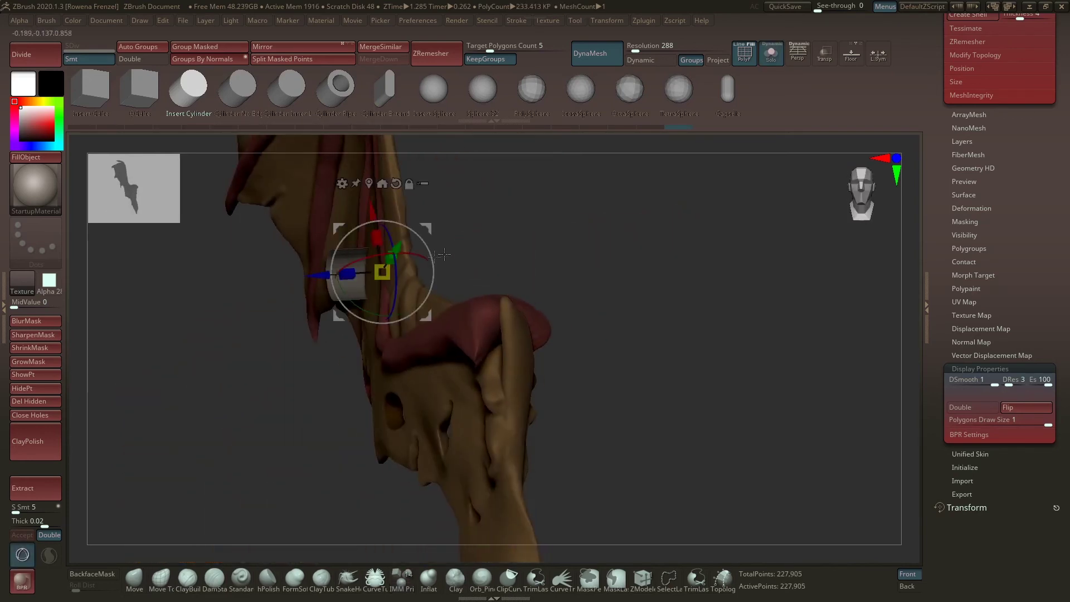
drag(315, 275, 370, 272)
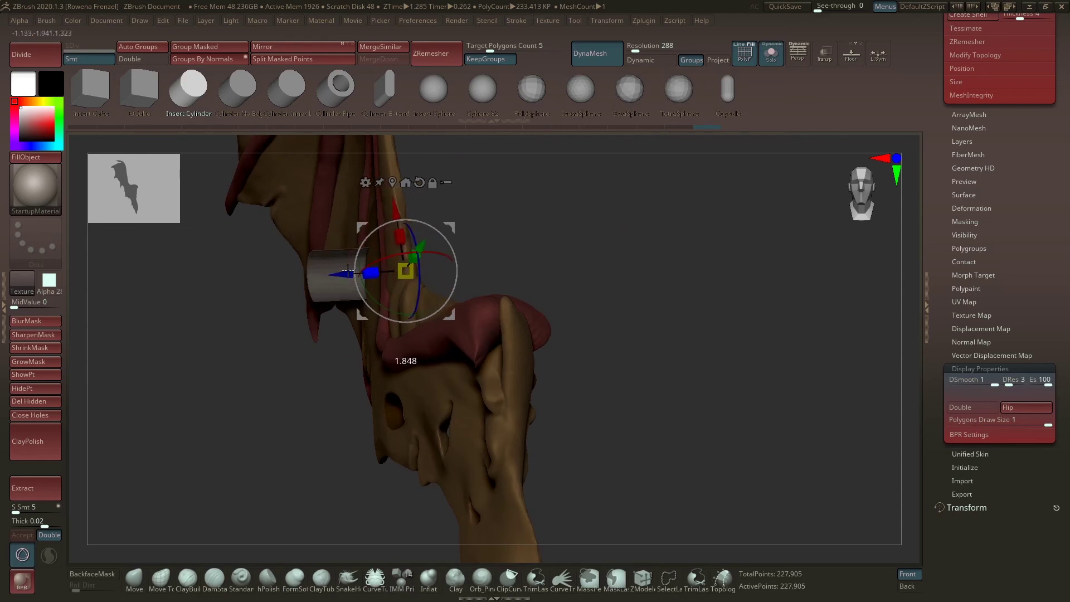
drag(522, 227, 457, 243)
drag(349, 273, 362, 272)
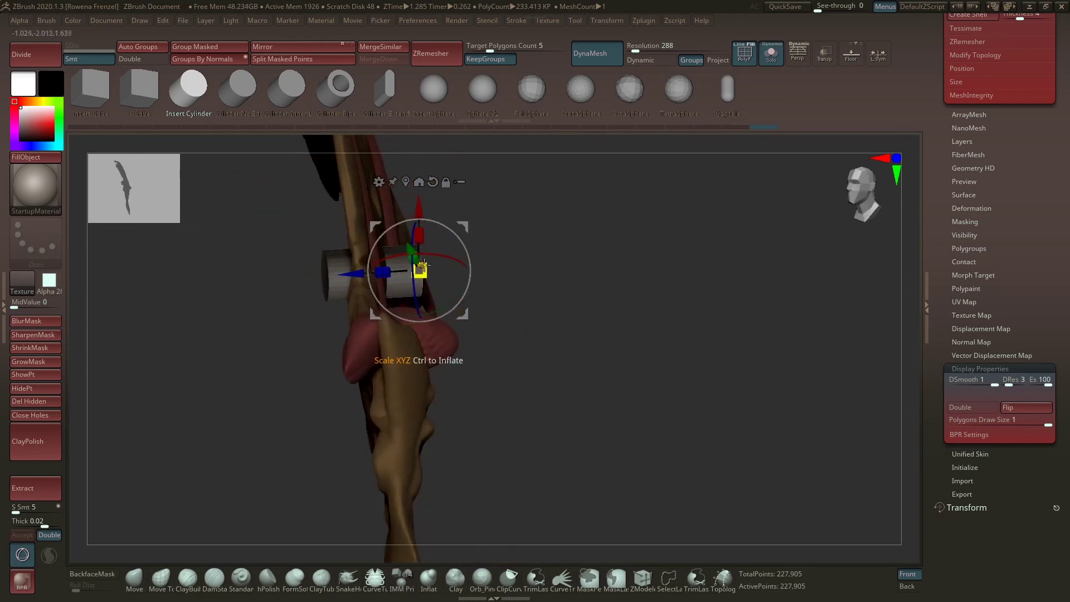
drag(455, 264, 540, 306)
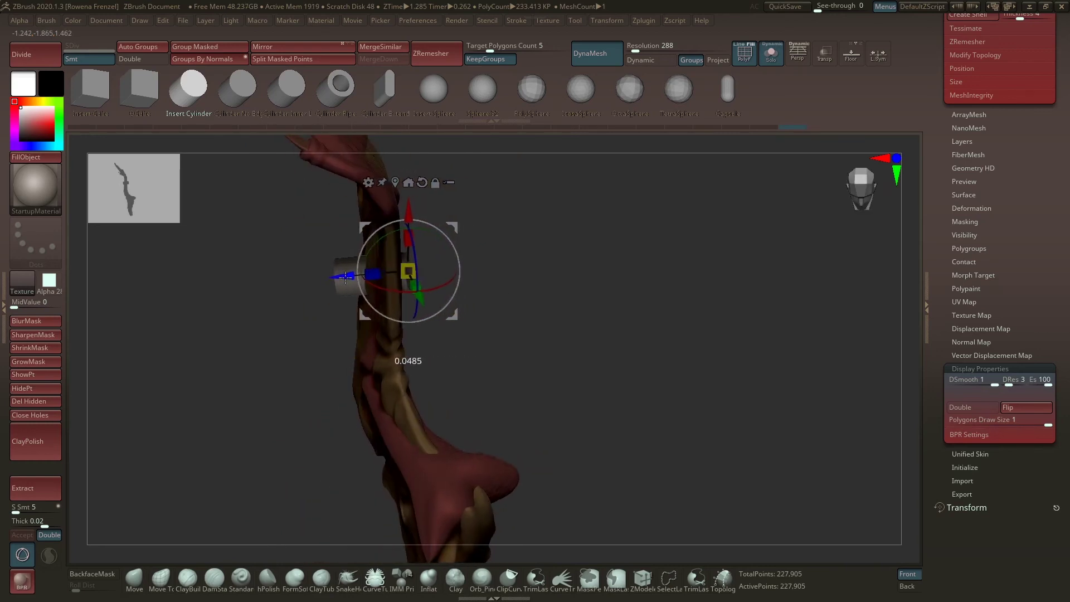
drag(345, 277, 356, 276)
drag(537, 249, 624, 269)
- Clear the mask and update the DynaMesh to cut the second cylinder out of the membrane
ctrl+drag(574, 239, 595, 323)
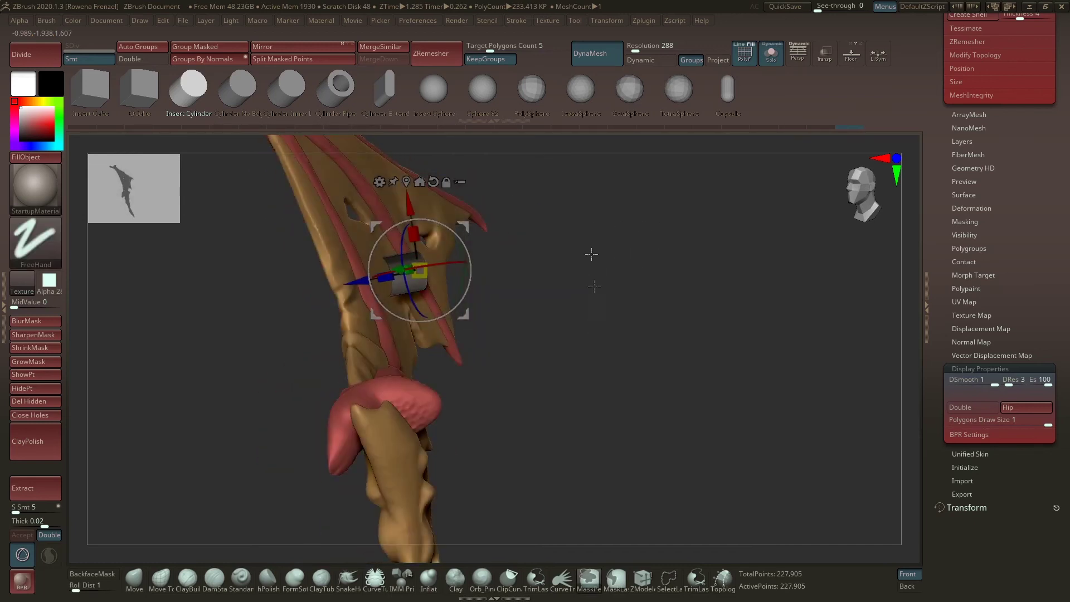
ctrl+drag(583, 196, 599, 340)
mouse_move(564, 296)
mouse_down()
mouse_move(521, 270)
mouse_move(502, 272)
mouse_up()
- Return to drawing with the ClayBuildup brush and examine the second hole from several angles
key(q)
key(b)
key(c)
key(b)
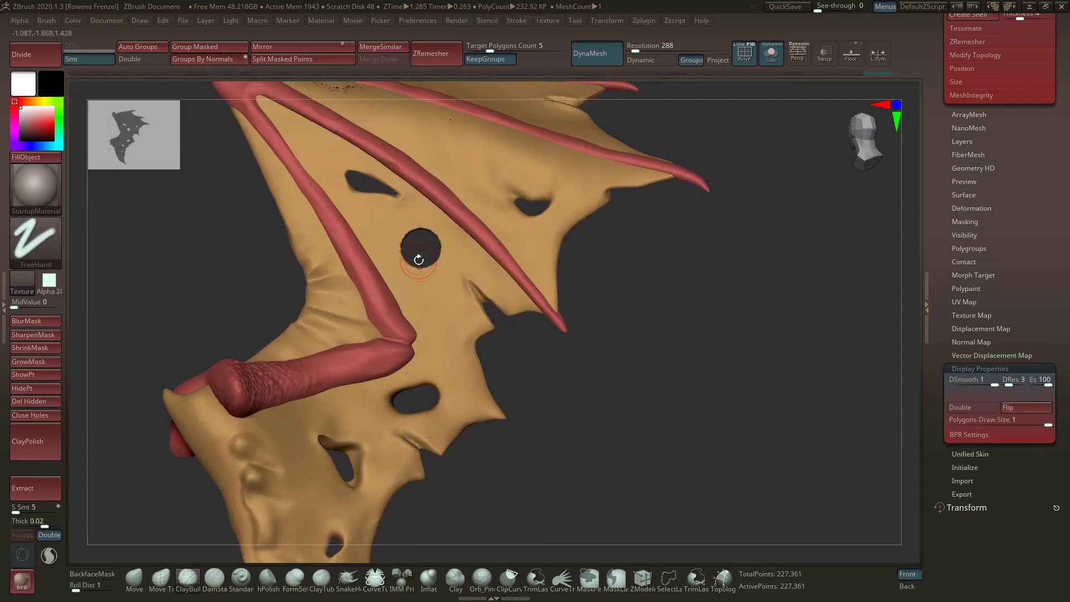
key(space)
mouse_move(414, 239)
mouse_down()
mouse_move(659, 206)
mouse_move(616, 284)
mouse_up()
key(space)
drag(662, 209, 643, 256)
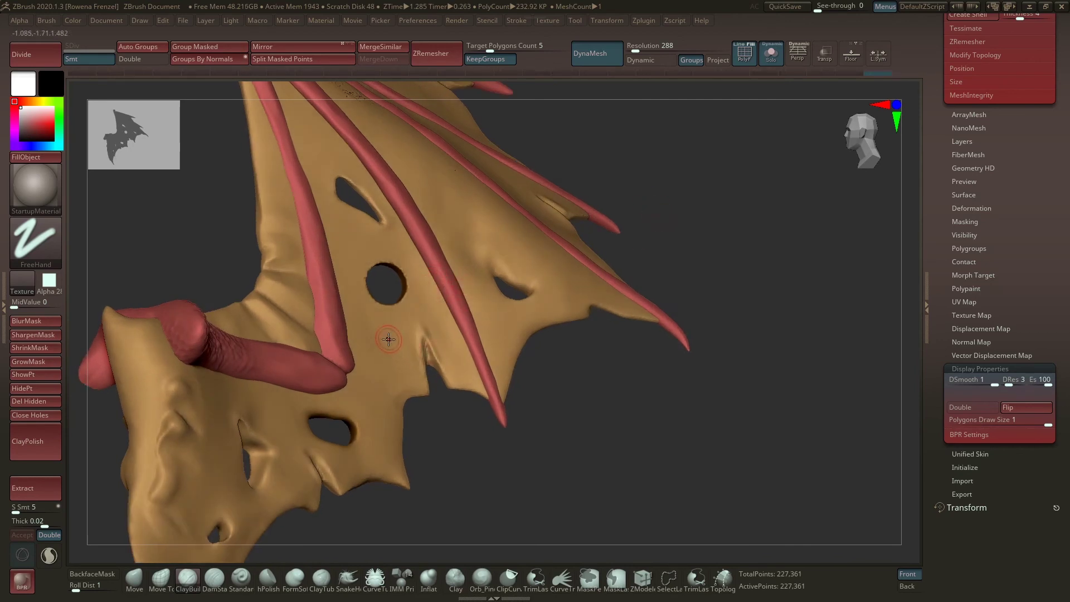
click(771, 56)
drag(666, 206, 656, 245)
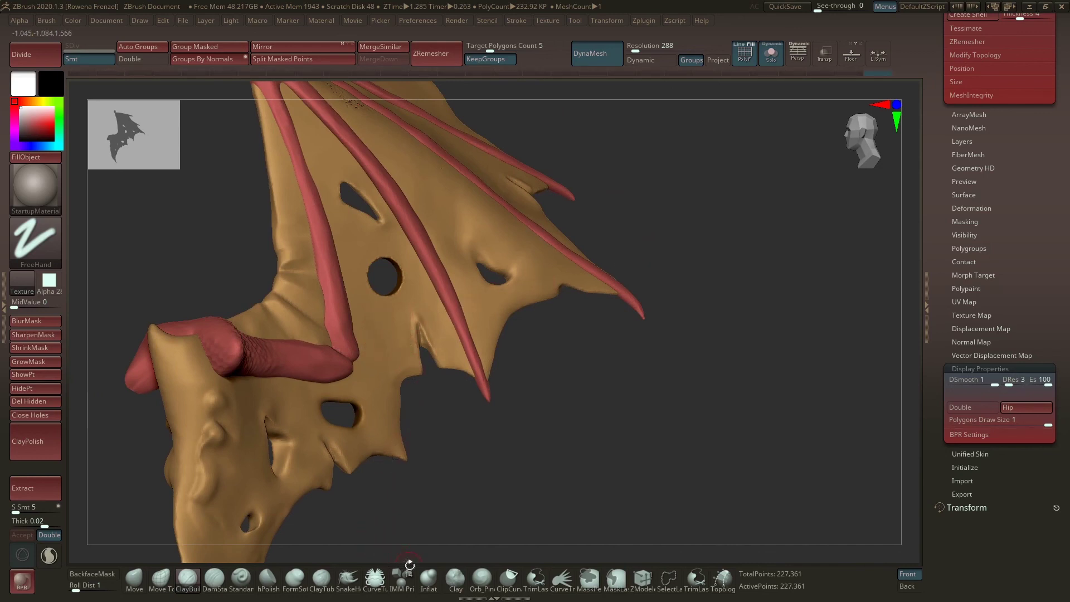
- Insert a subtractive cylinder just below the round hole and three additive cylinders across the neighbouring outer membrane panel
click(404, 582)
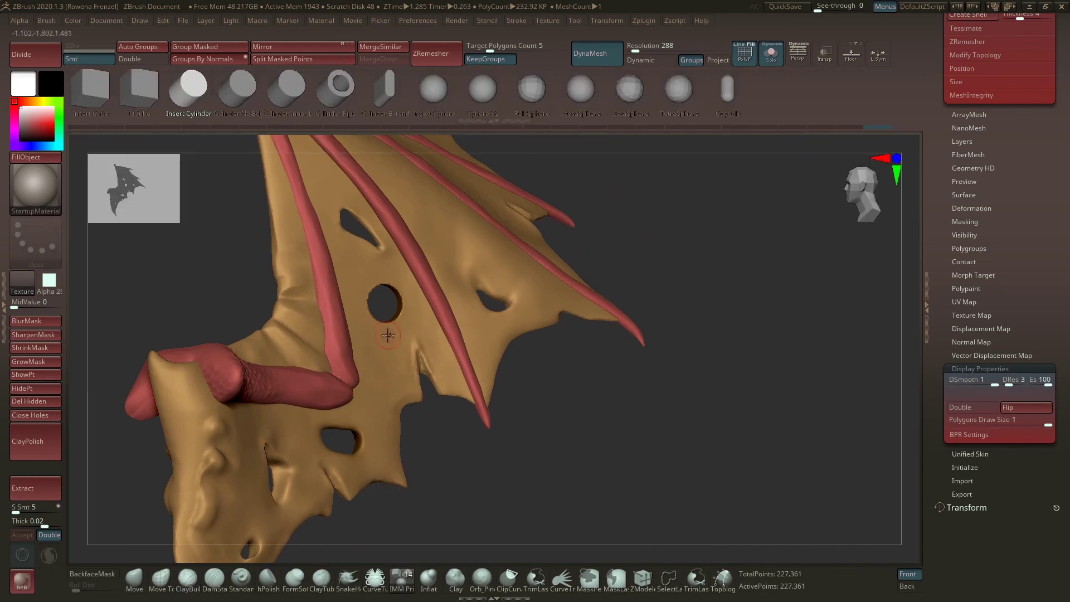
drag(387, 352, 420, 371)
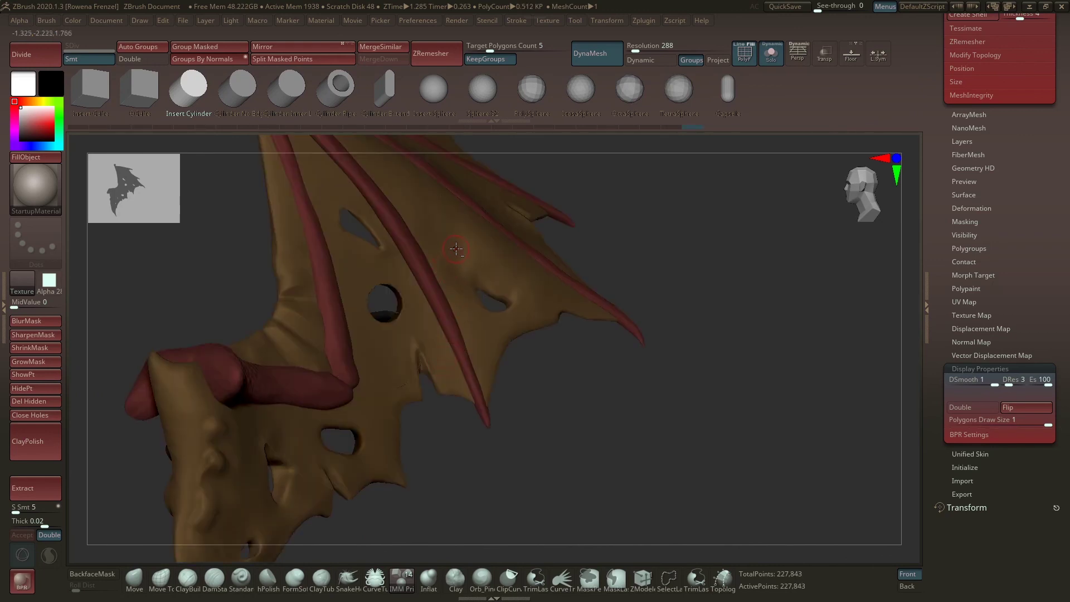
drag(471, 244, 520, 263)
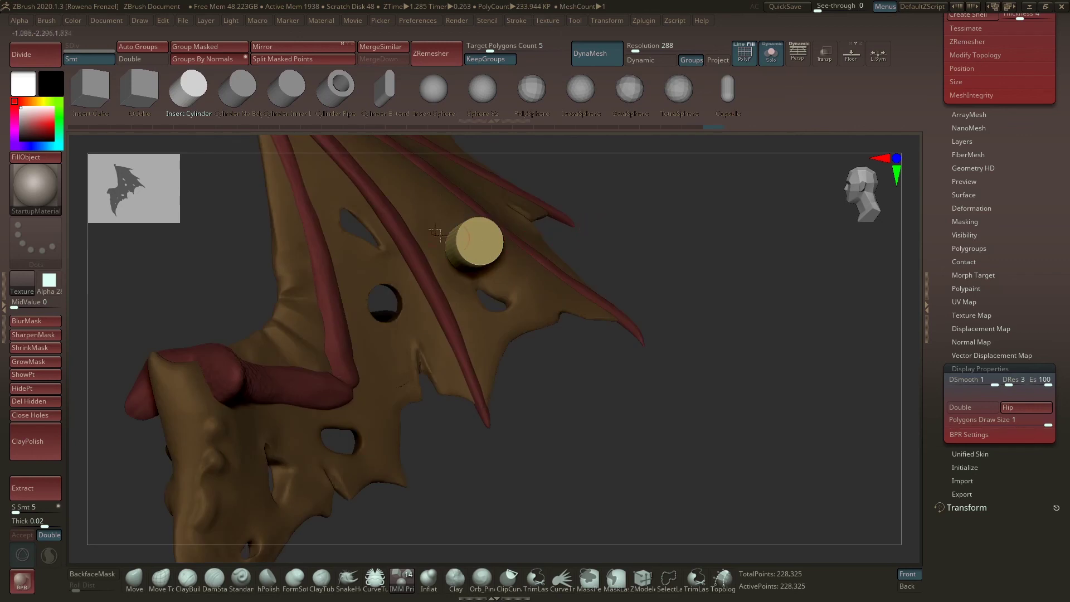
drag(420, 211, 446, 229)
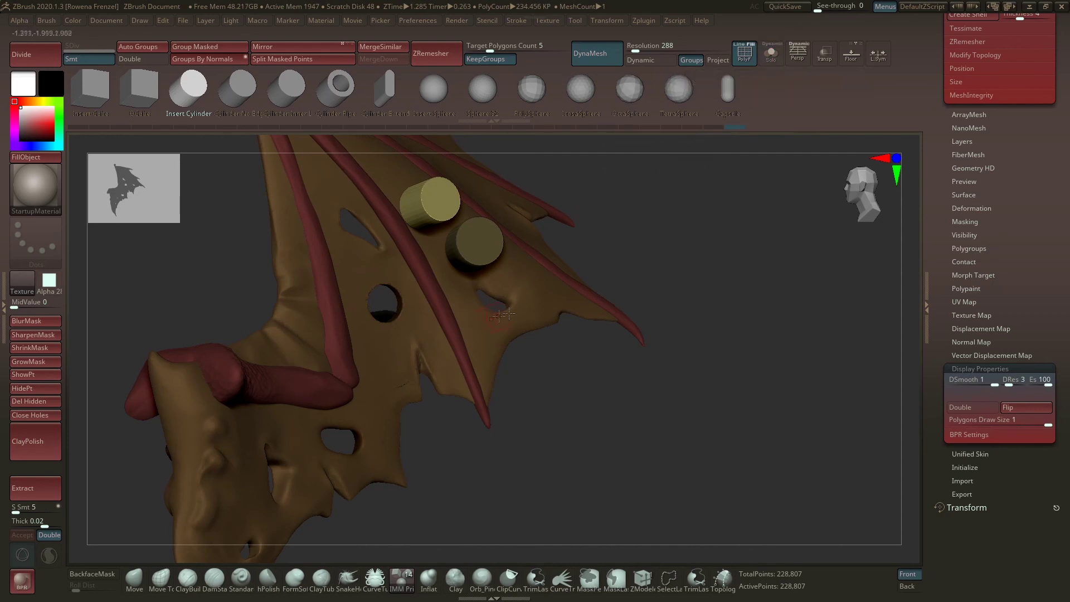
drag(527, 290, 538, 299)
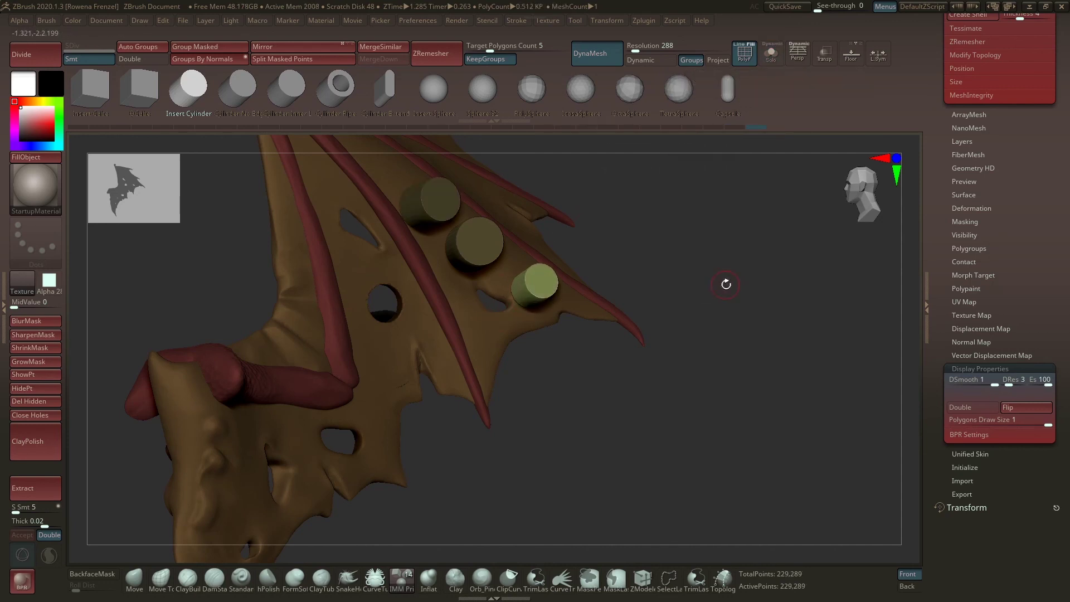
mouse_move(660, 266)
mouse_down()
mouse_move(632, 274)
mouse_move(670, 262)
mouse_move(660, 260)
mouse_up()
mouse_move(604, 394)
mouse_down()
mouse_move(730, 318)
mouse_move(825, 240)
mouse_move(574, 227)
mouse_move(574, 251)
mouse_move(373, 295)
mouse_up()
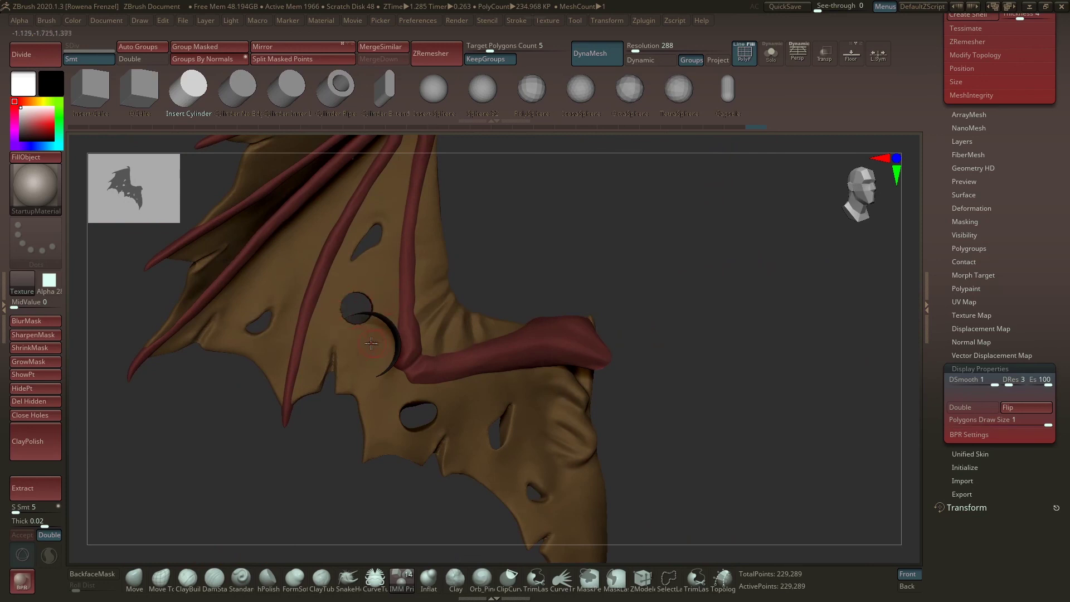